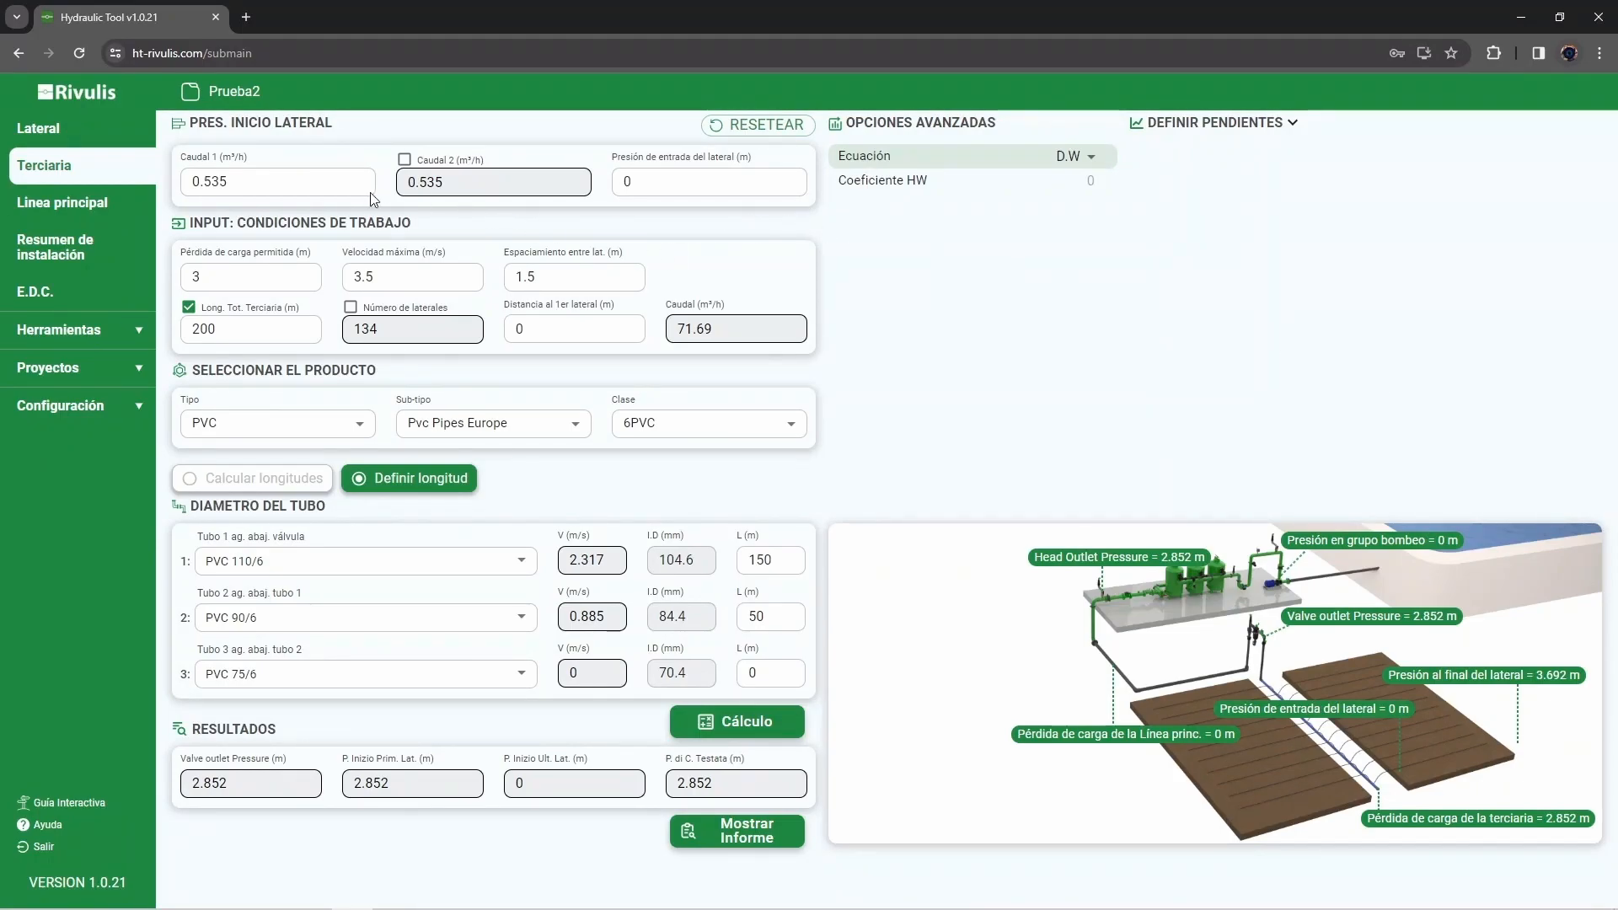
- Open the Linea principal section and review its allowed, filtration system and valve head loss inputs
{"action": "left_click", "coordinate": [108, 209]}
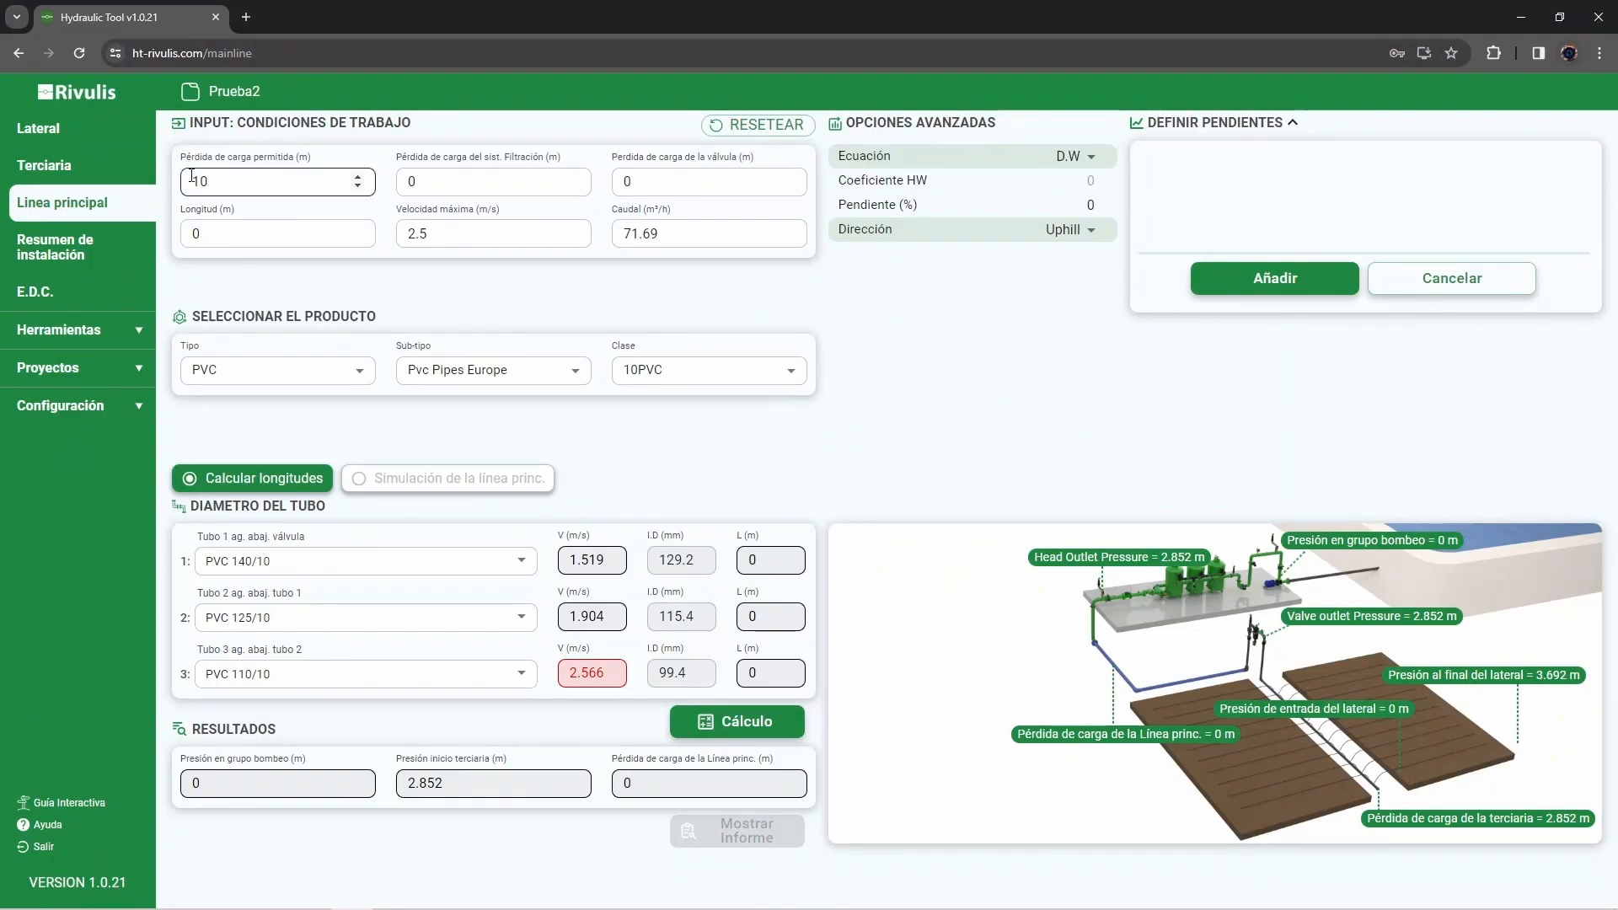
{"action": "double_click", "coordinate": [222, 184]}
{"action": "left_click", "coordinate": [378, 161]}
{"action": "left_click_drag", "start_coordinate": [397, 156], "coordinate": [460, 166]}
{"action": "left_click_drag", "start_coordinate": [610, 157], "coordinate": [738, 160]}
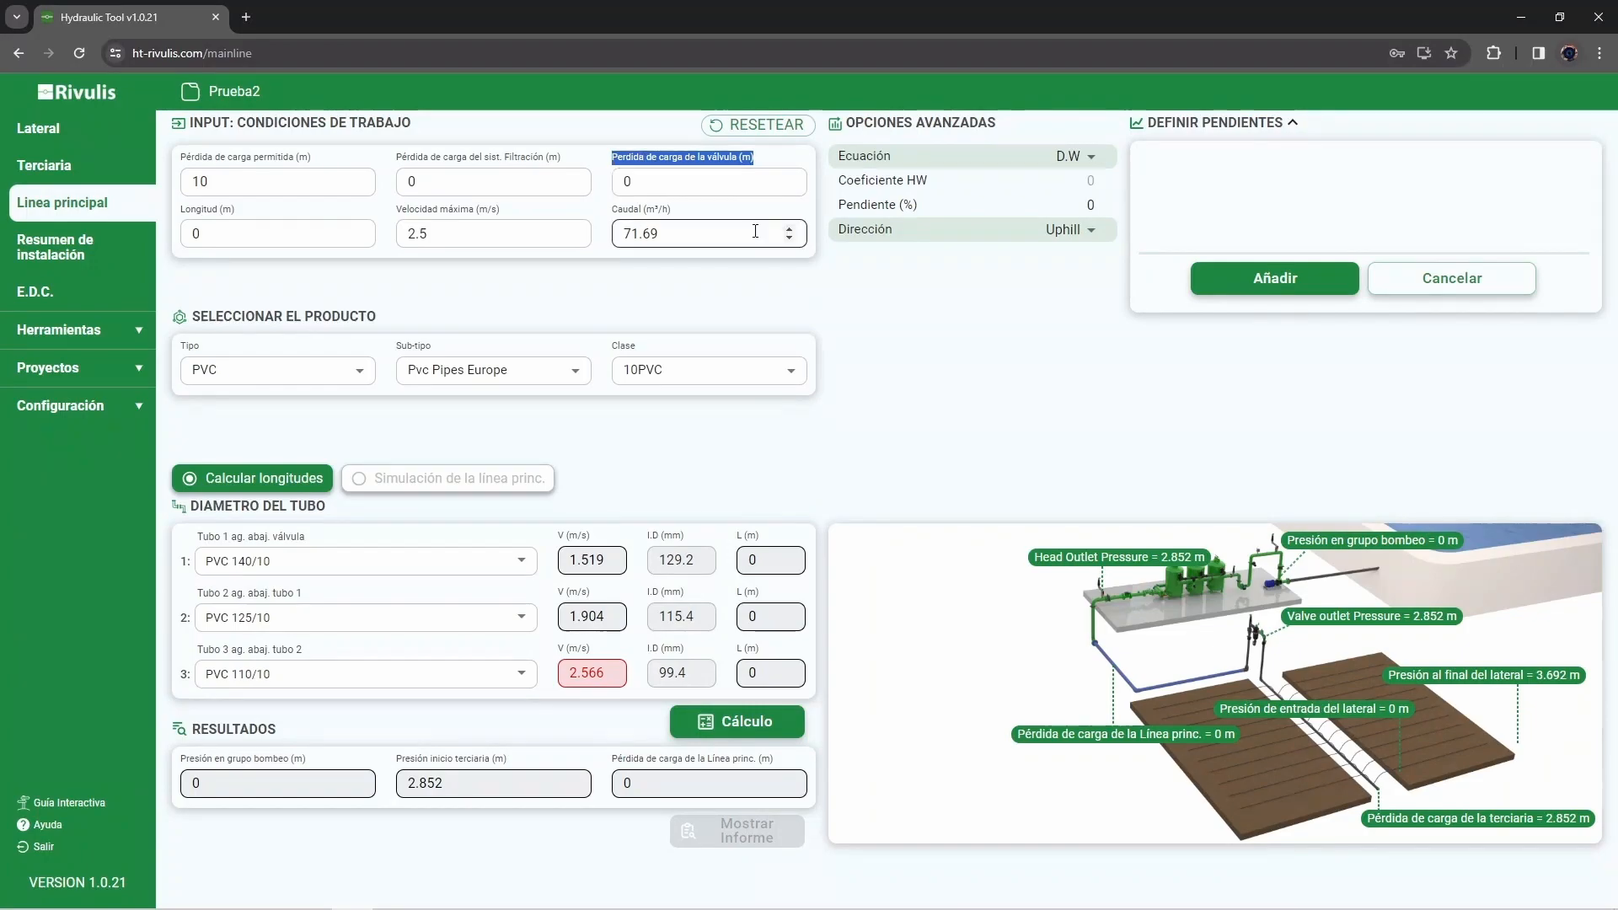
{"action": "left_click", "coordinate": [746, 160]}
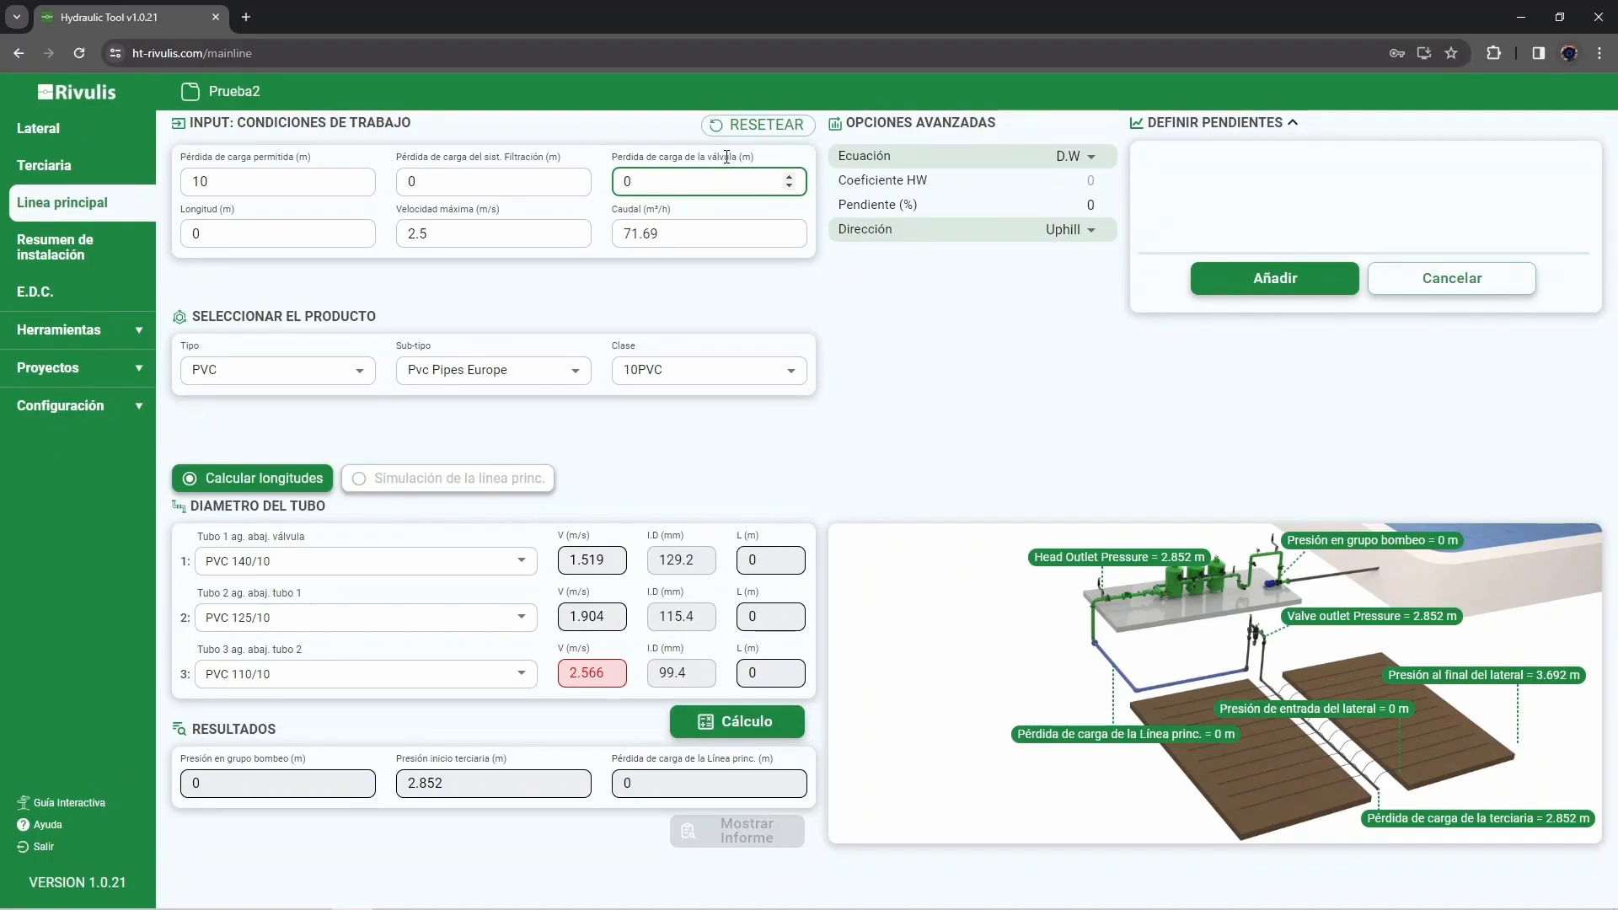
- Set the main line's length to 200 m in the working conditions
{"action": "double_click", "coordinate": [234, 245]}
{"action": "type", "text": "200"}
{"action": "left_click", "coordinate": [423, 305]}
{"action": "left_click", "coordinate": [431, 253]}
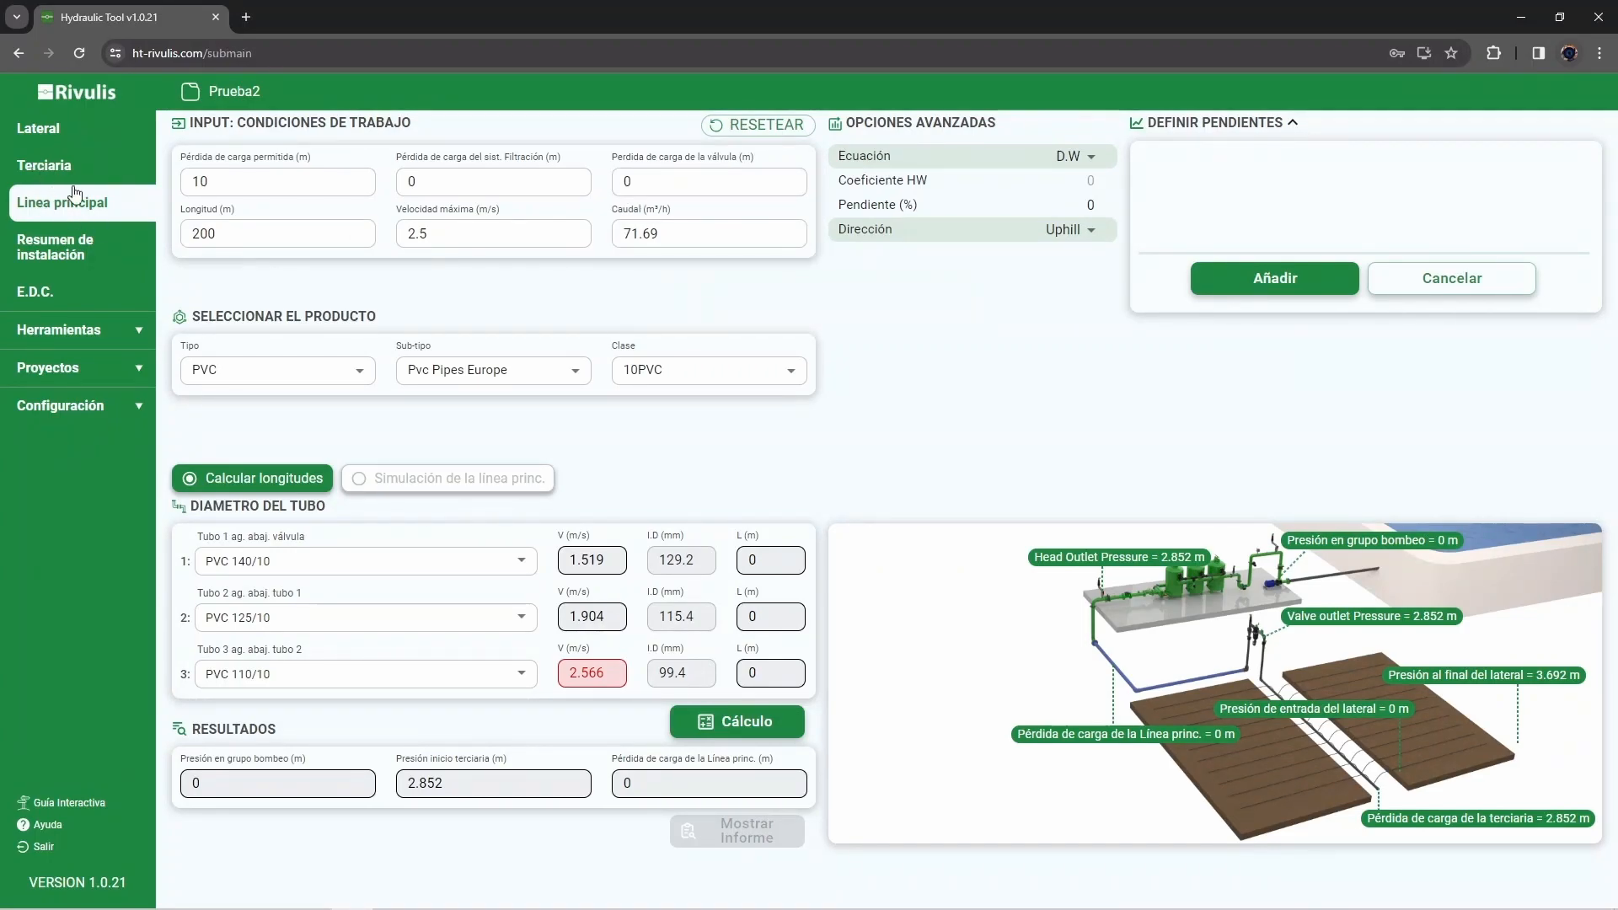
- Check the flow in the Terciaria section, return to Linea principal and set the main line's flow to 100 m³/h
{"action": "left_click", "coordinate": [38, 166]}
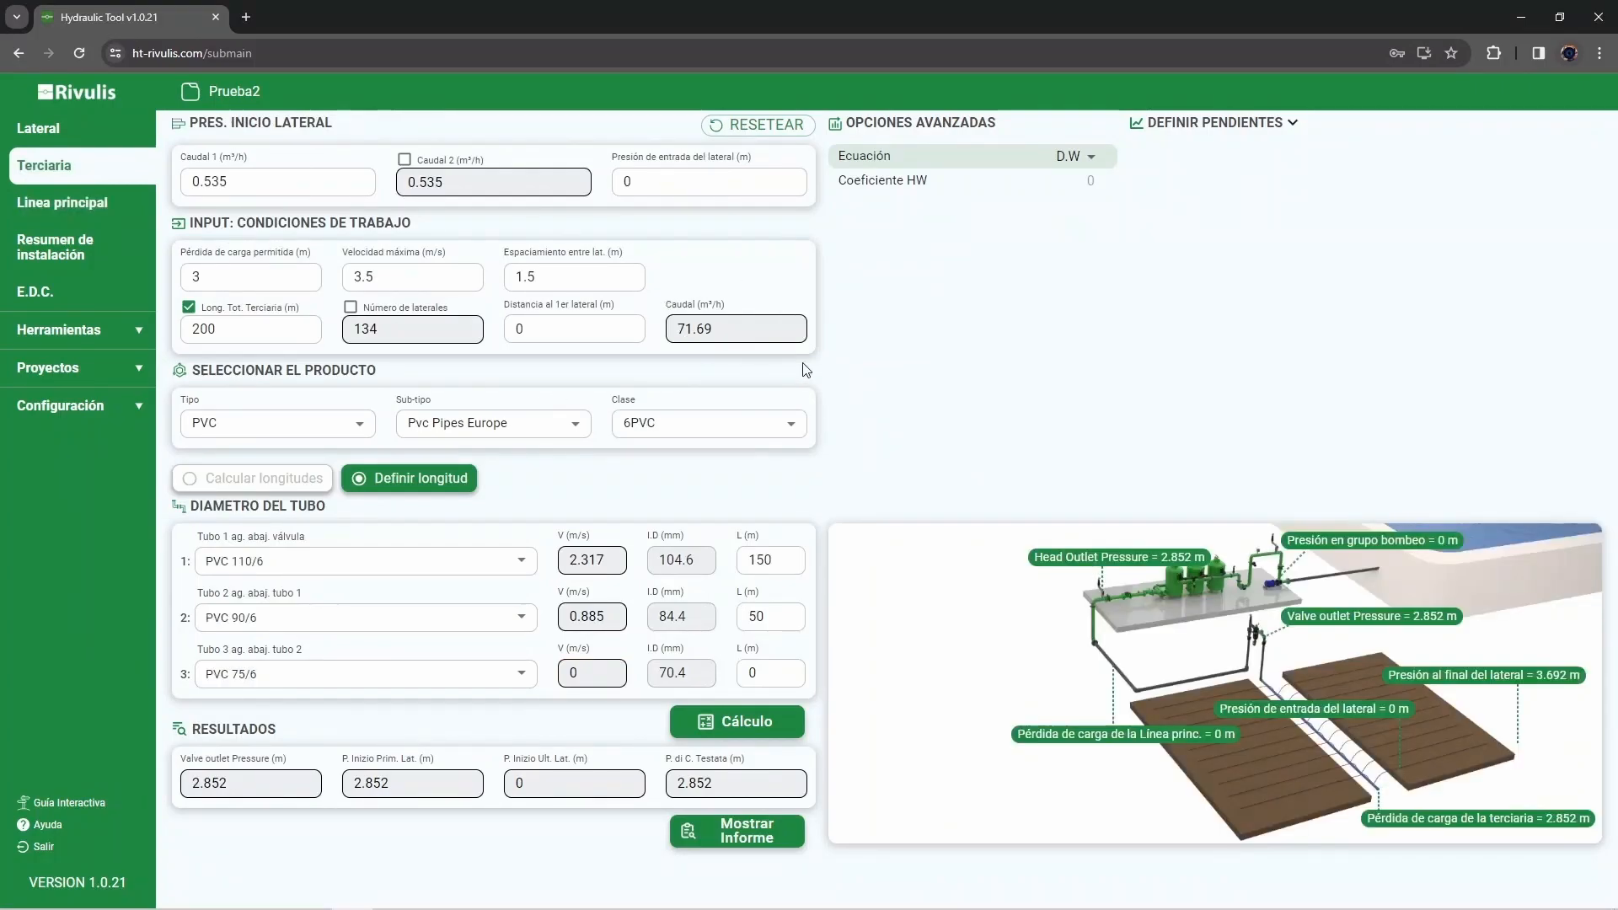
{"action": "left_click", "coordinate": [73, 205]}
{"action": "double_click", "coordinate": [637, 235]}
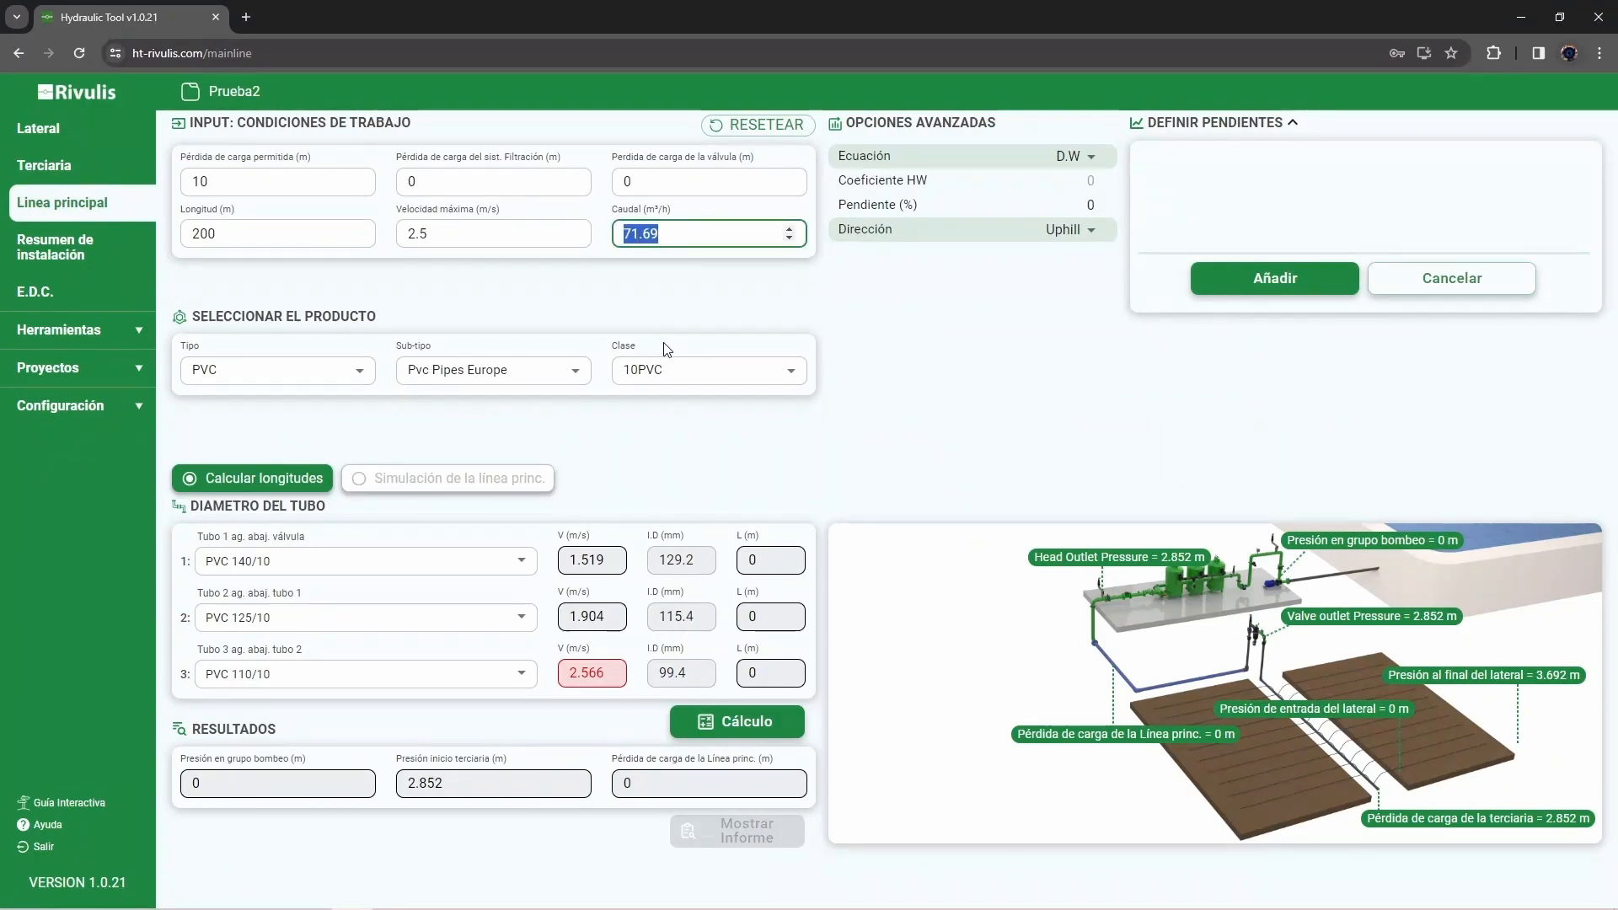
{"action": "type", "text": "100"}
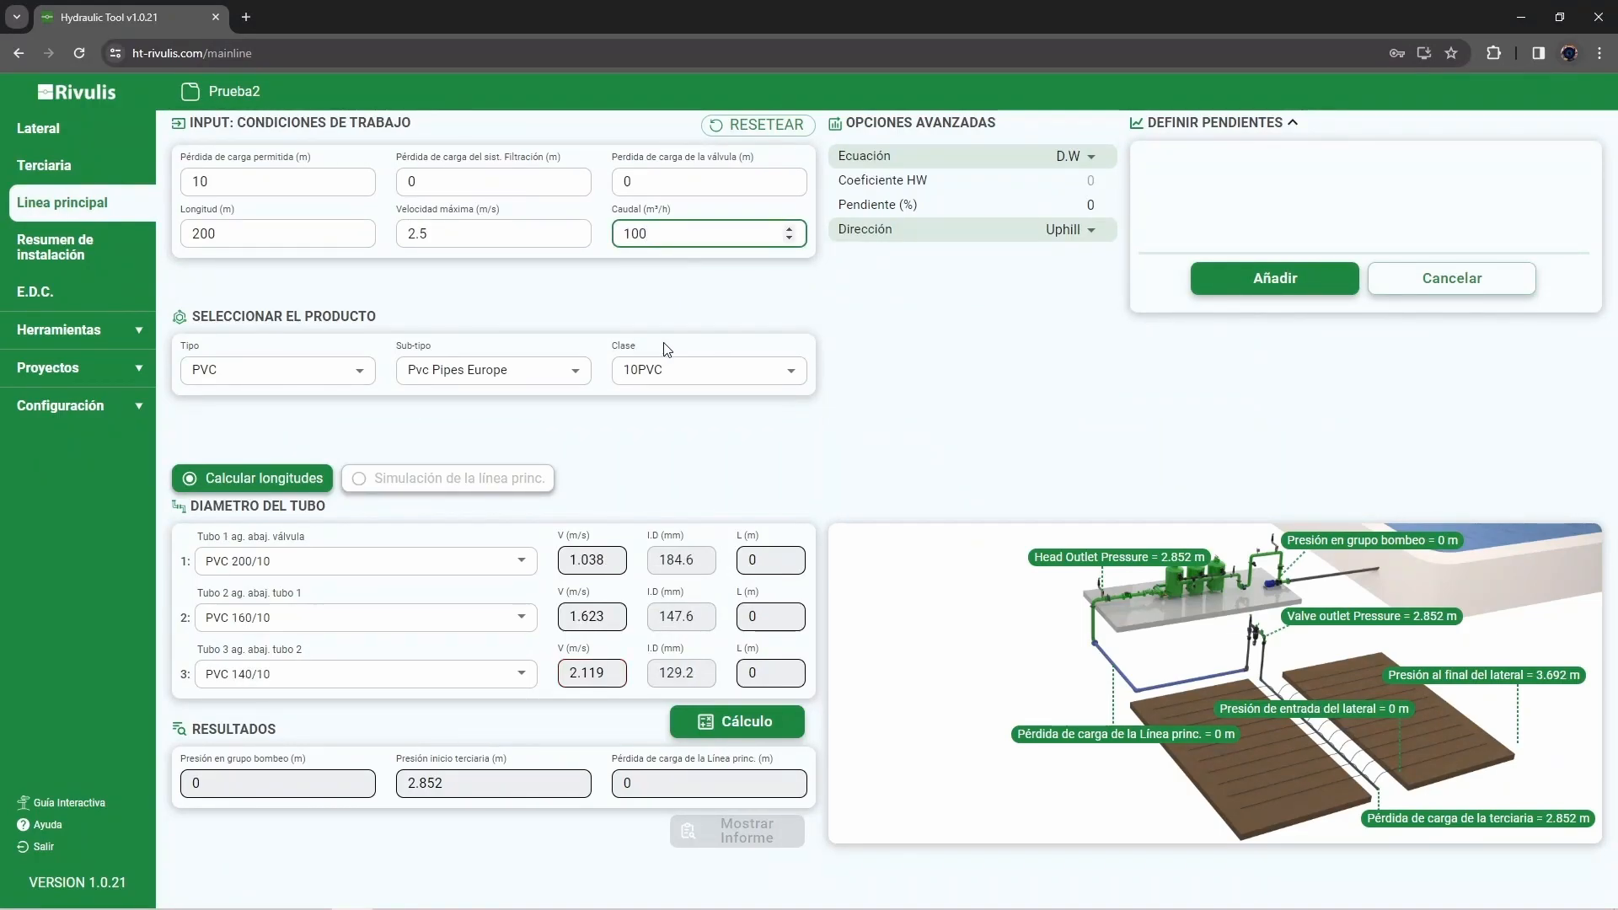
{"action": "left_click", "coordinate": [644, 291]}
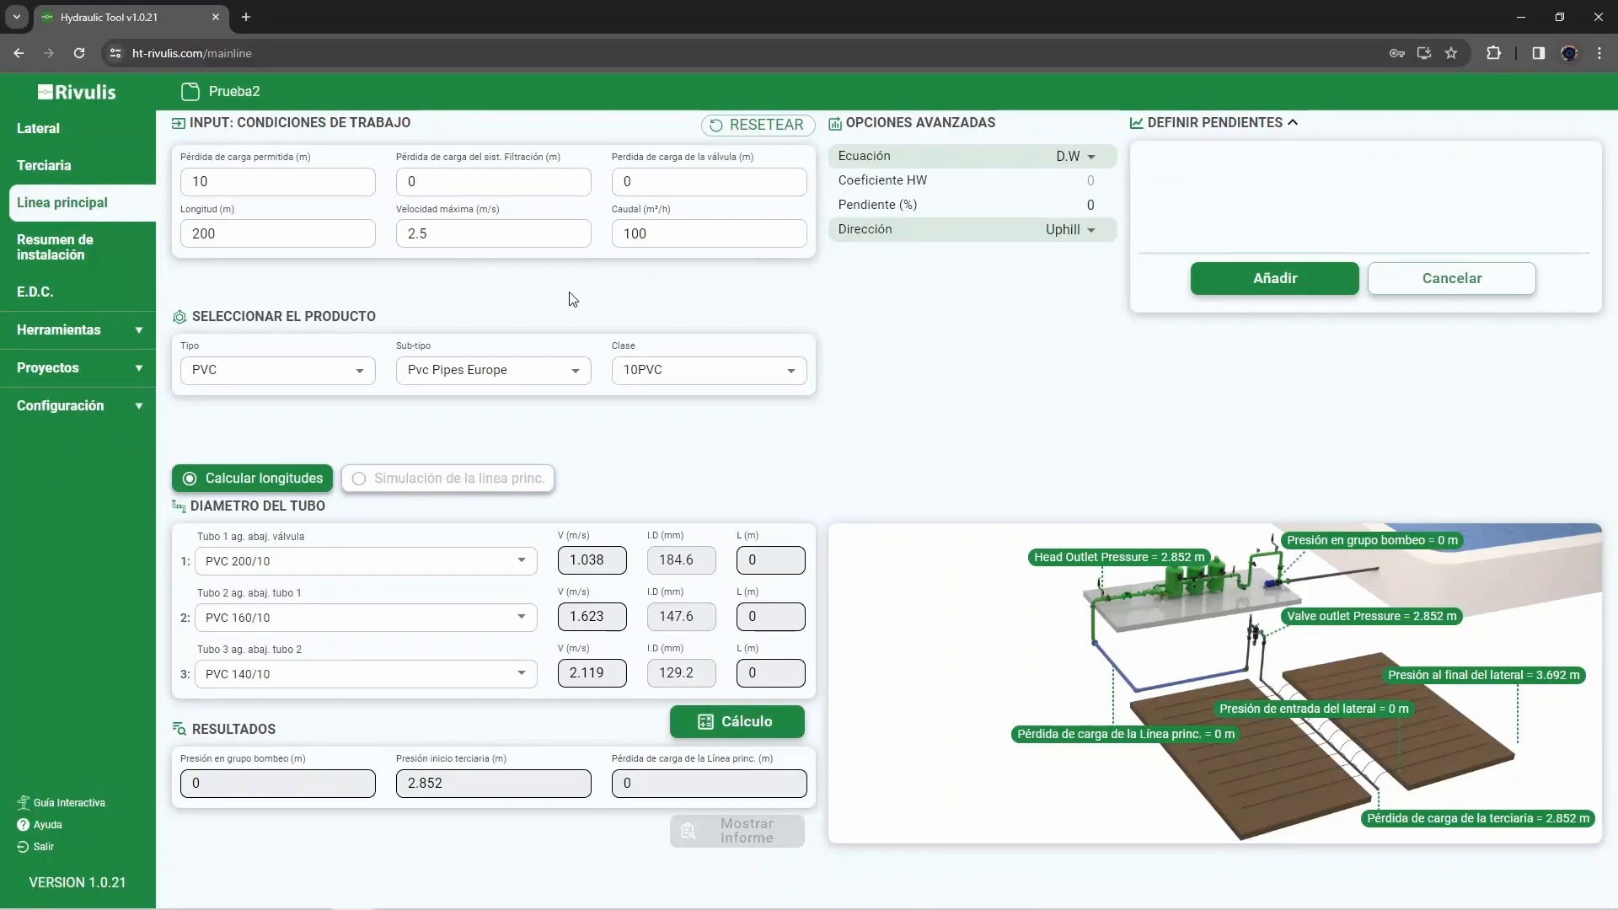
- Choose the main line product as type PVC, subtype Pvc Pipes Europe and class 10PVC
{"action": "left_click", "coordinate": [361, 380]}
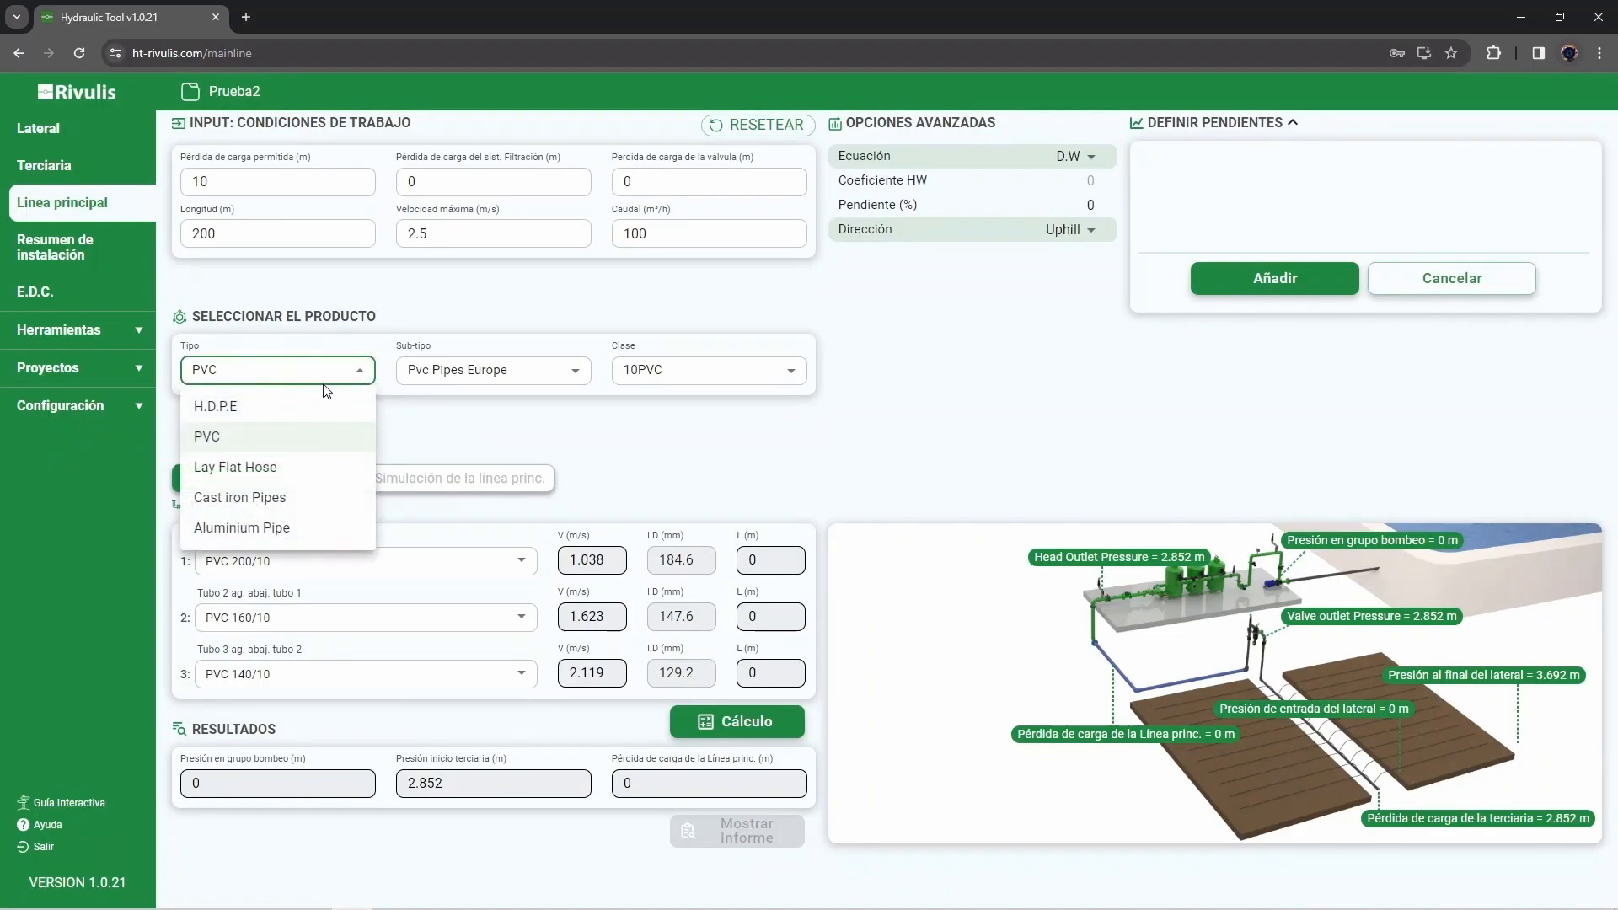
{"action": "left_click", "coordinate": [242, 440]}
{"action": "left_click", "coordinate": [484, 385]}
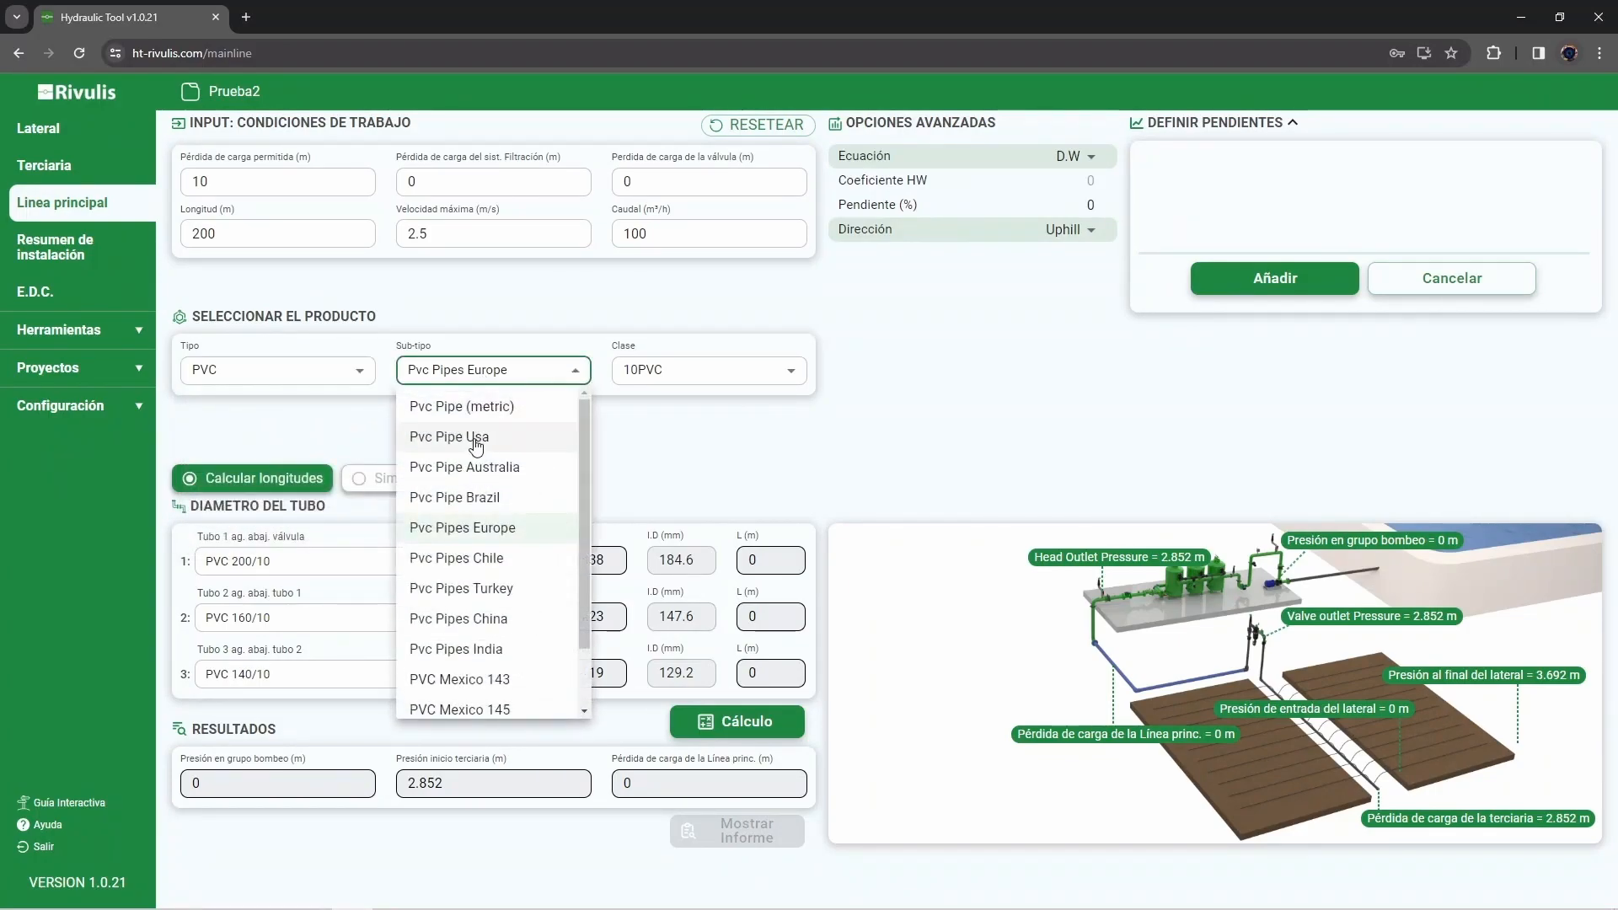
{"action": "left_click", "coordinate": [485, 522]}
{"action": "left_click", "coordinate": [668, 381]}
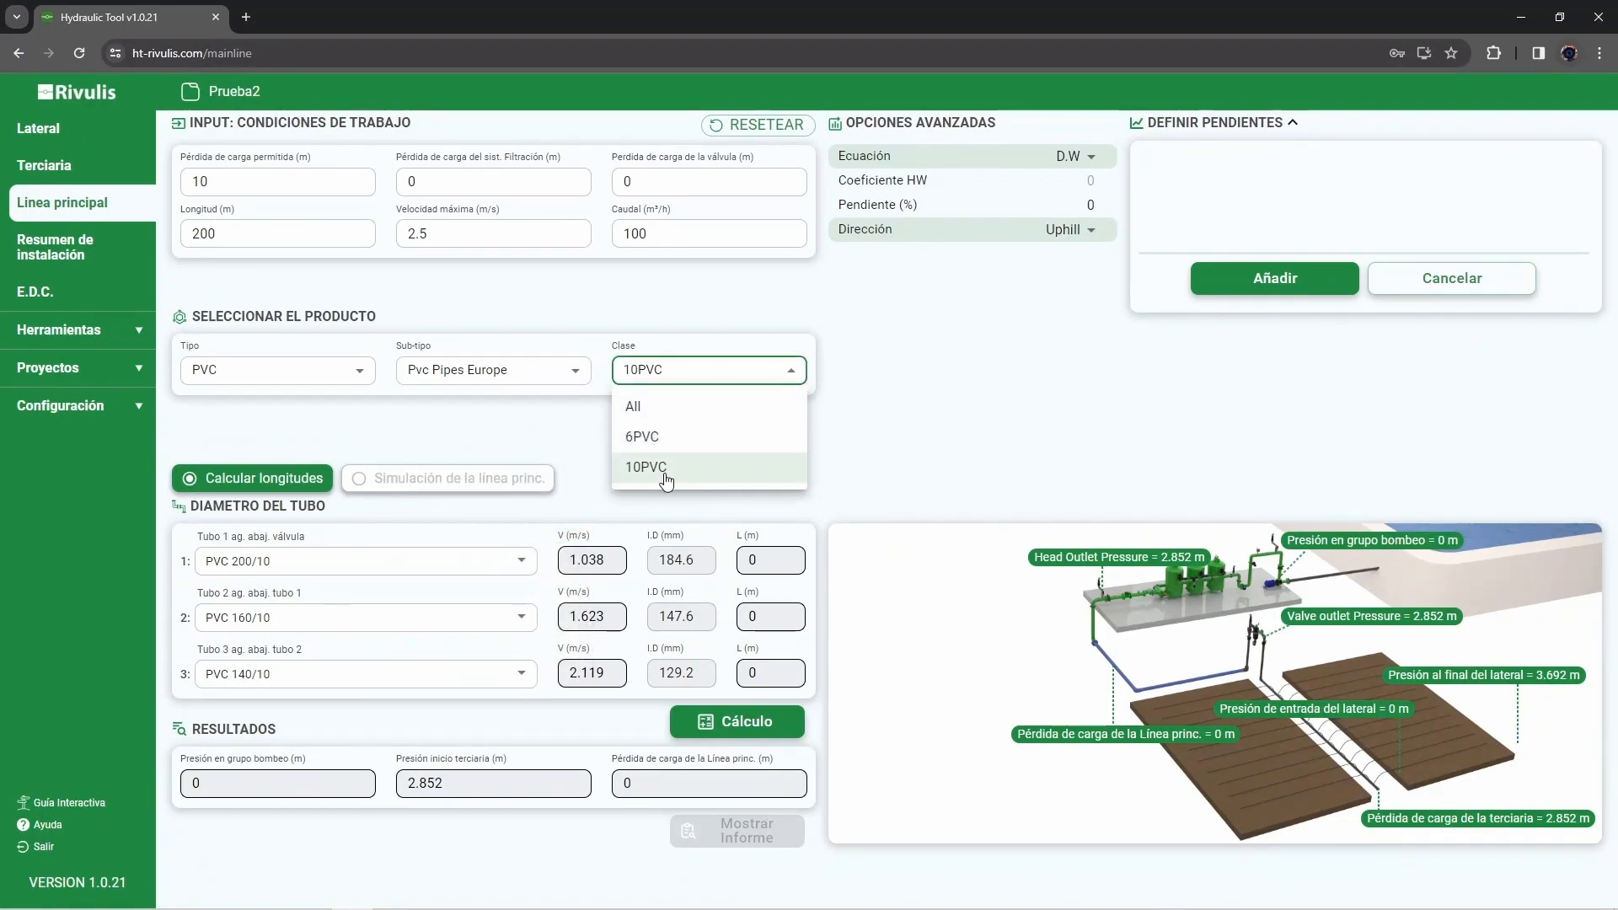
{"action": "left_click", "coordinate": [668, 472]}
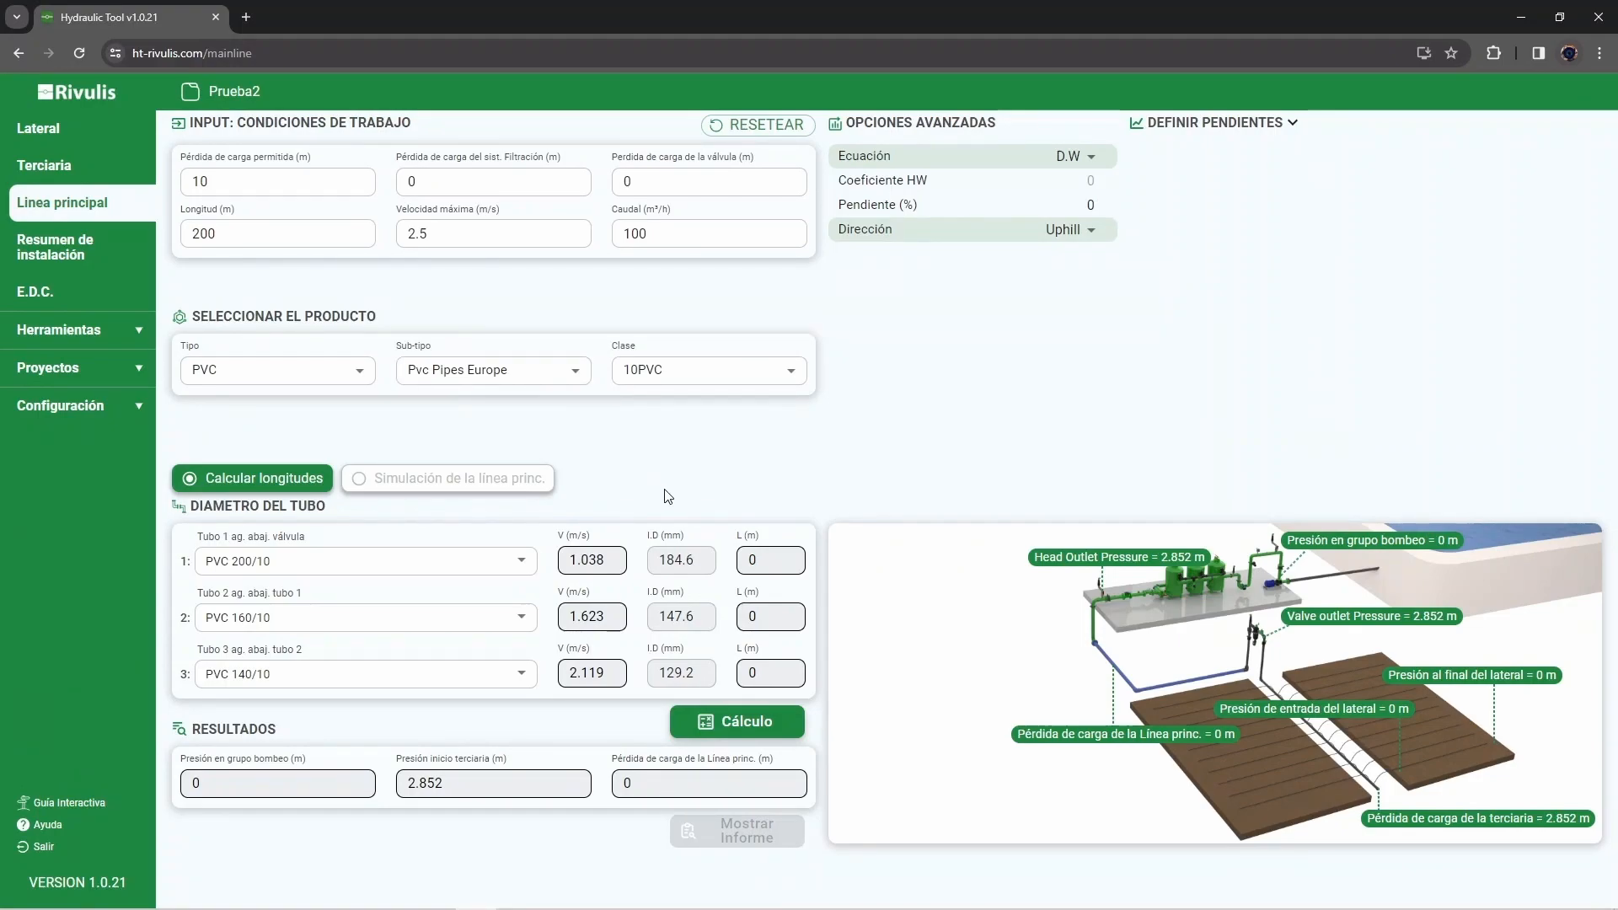
- Try the main line simulation mode, return to calculating lengths and set pipe 1 to PVC 160/10
{"action": "left_click", "coordinate": [371, 482]}
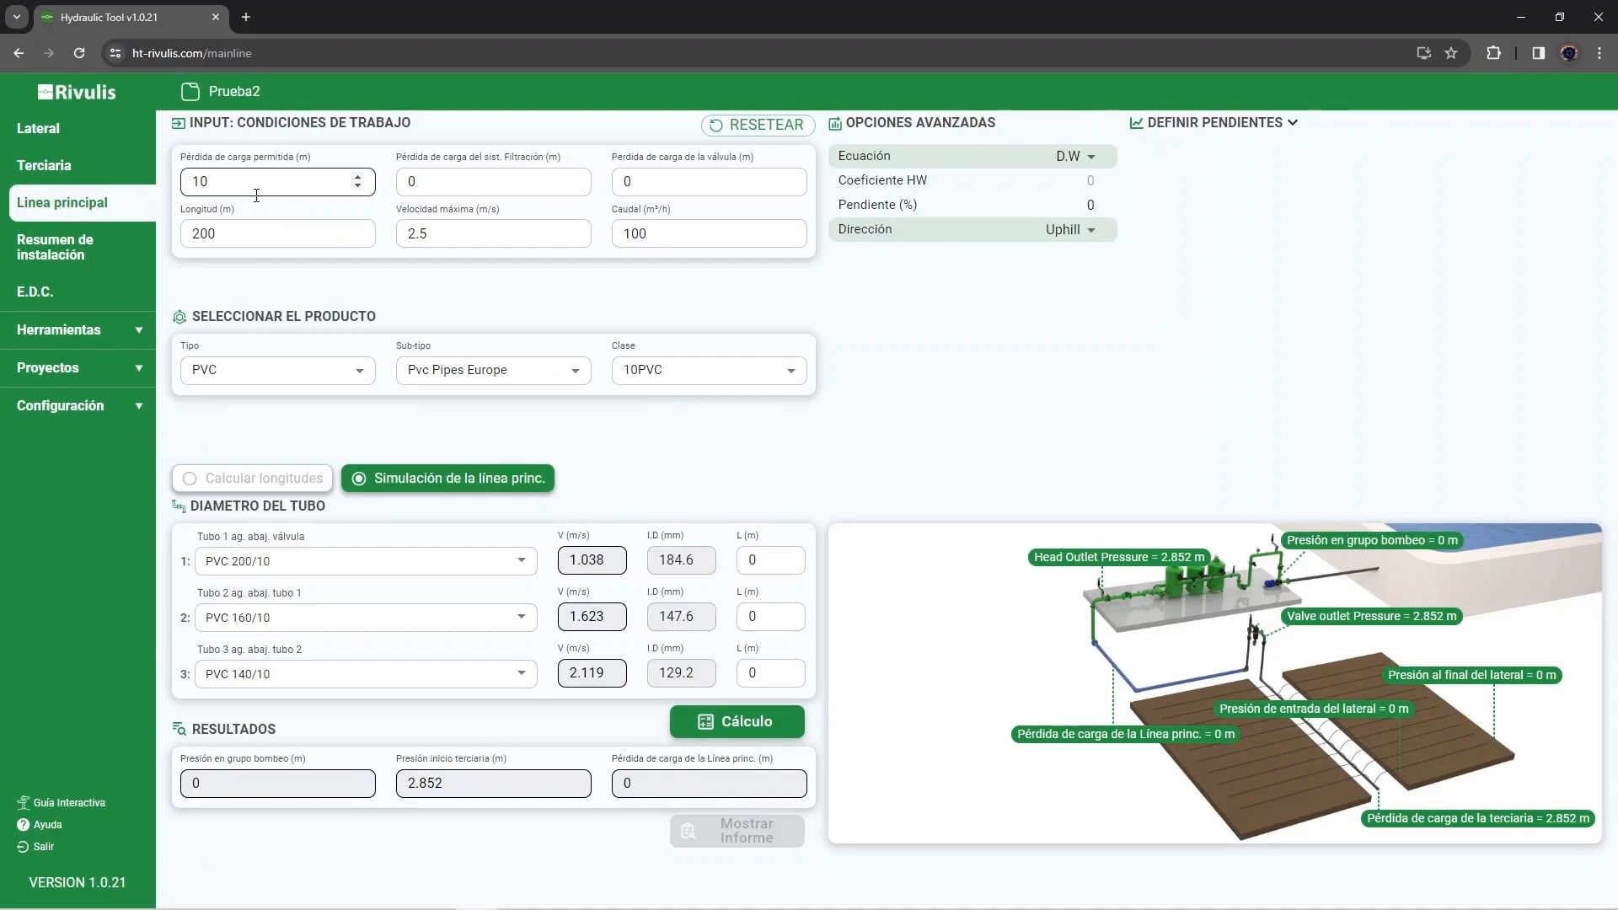
{"action": "left_click", "coordinate": [289, 482]}
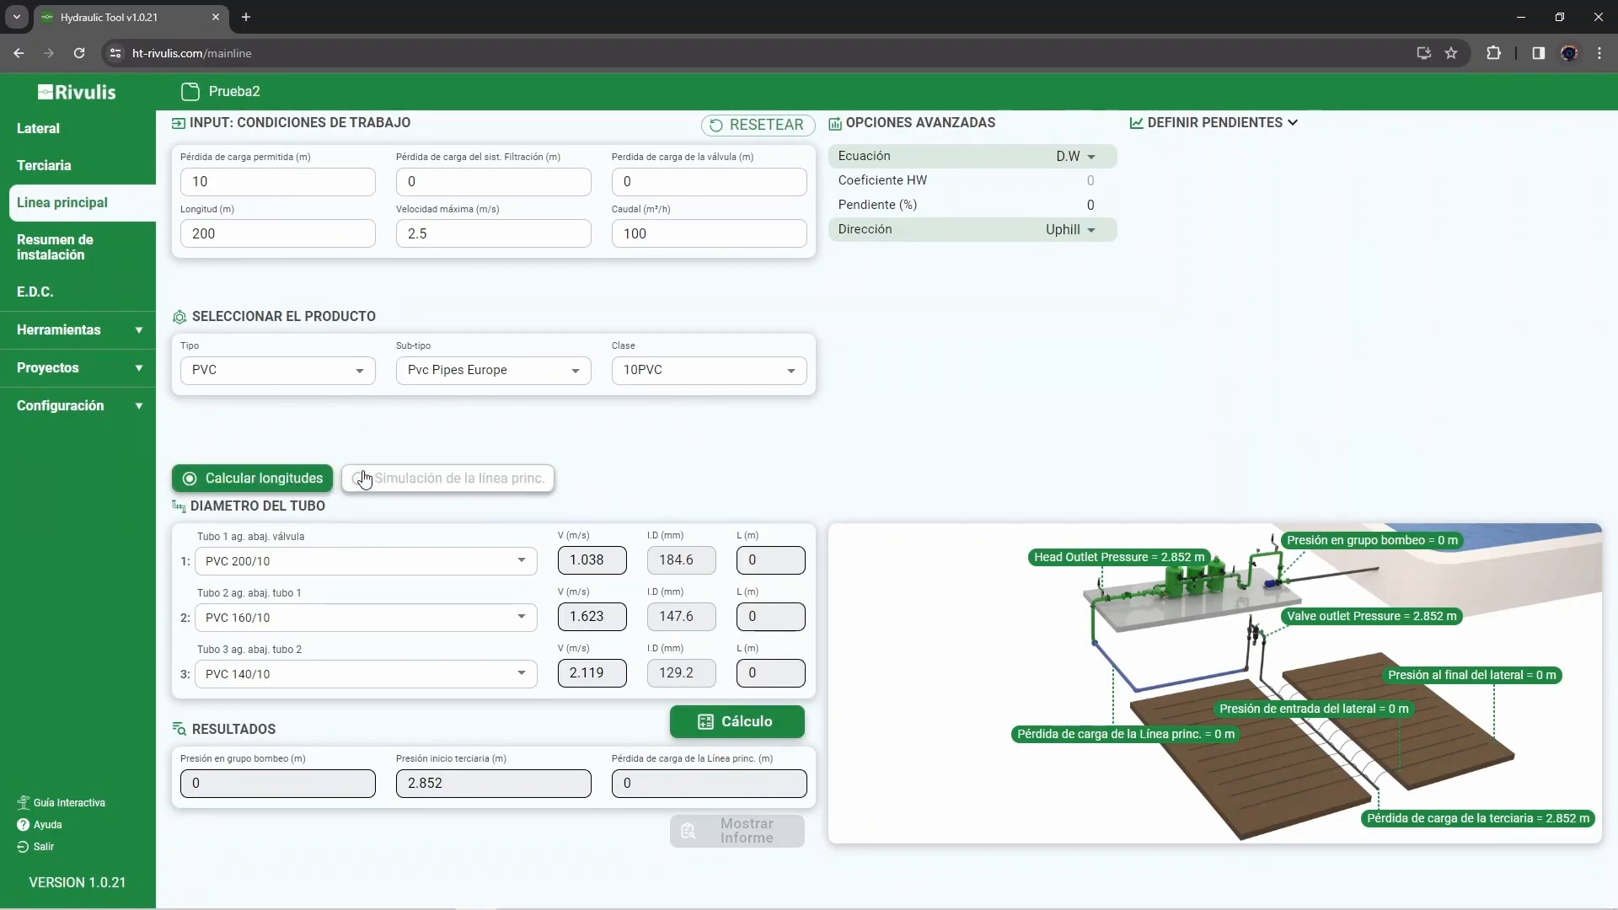
{"action": "left_click", "coordinate": [509, 569]}
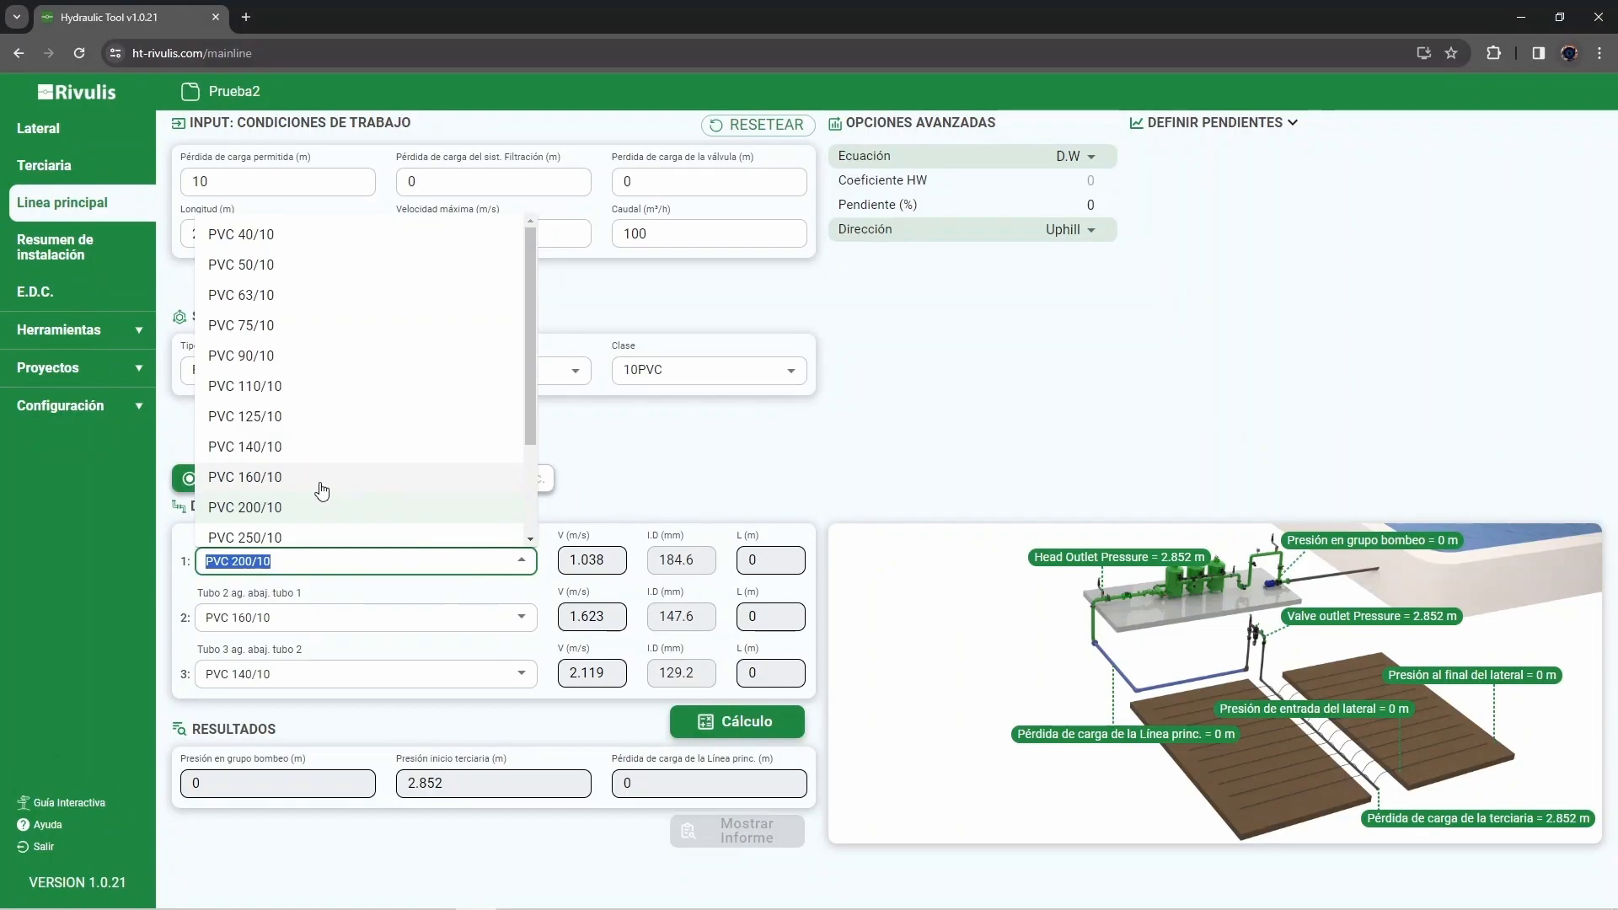
{"action": "left_click", "coordinate": [320, 506]}
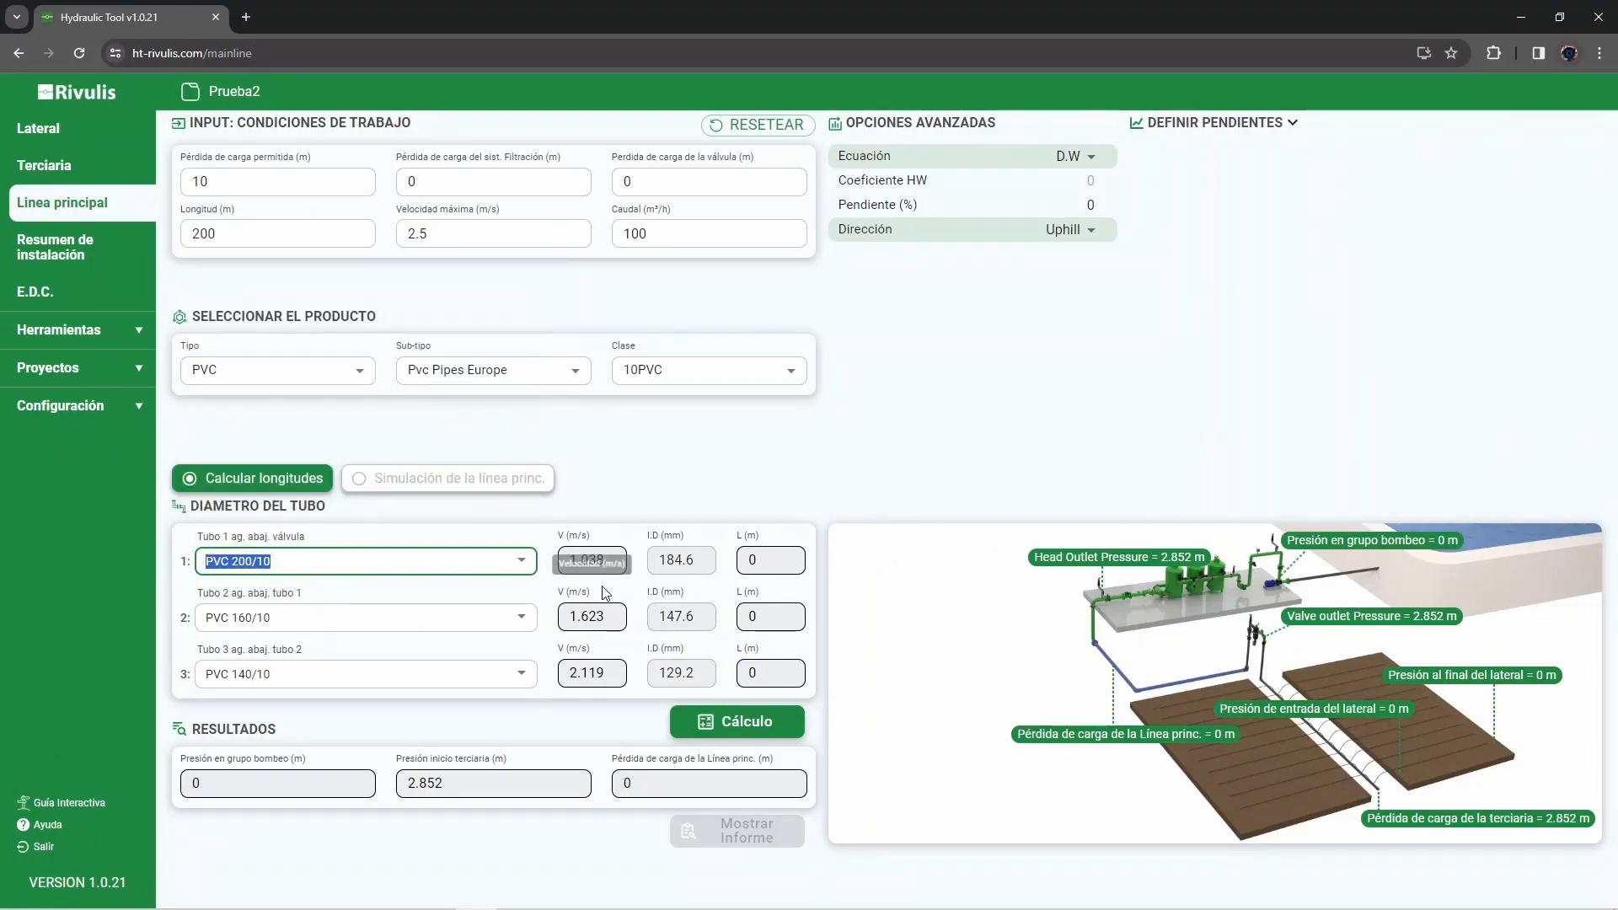
{"action": "left_click", "coordinate": [421, 560]}
{"action": "left_click", "coordinate": [282, 477]}
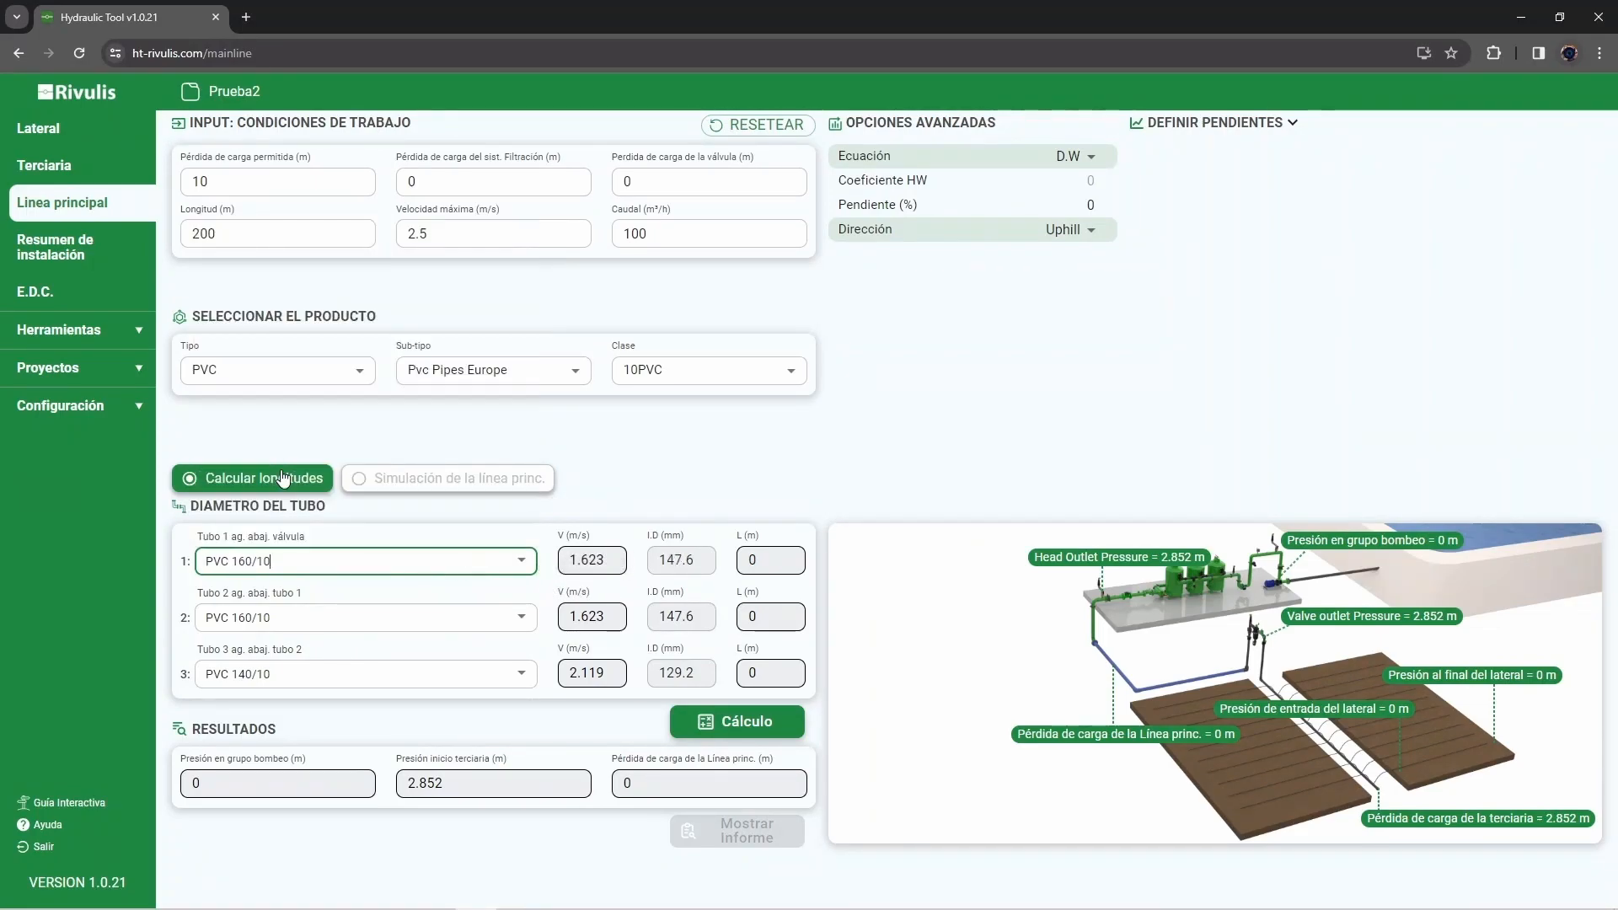
- Set pipe 2 to PVC 140/10 and pipe 3 to PVC 125/10, and calculate the section lengths
{"action": "left_click", "coordinate": [329, 617]}
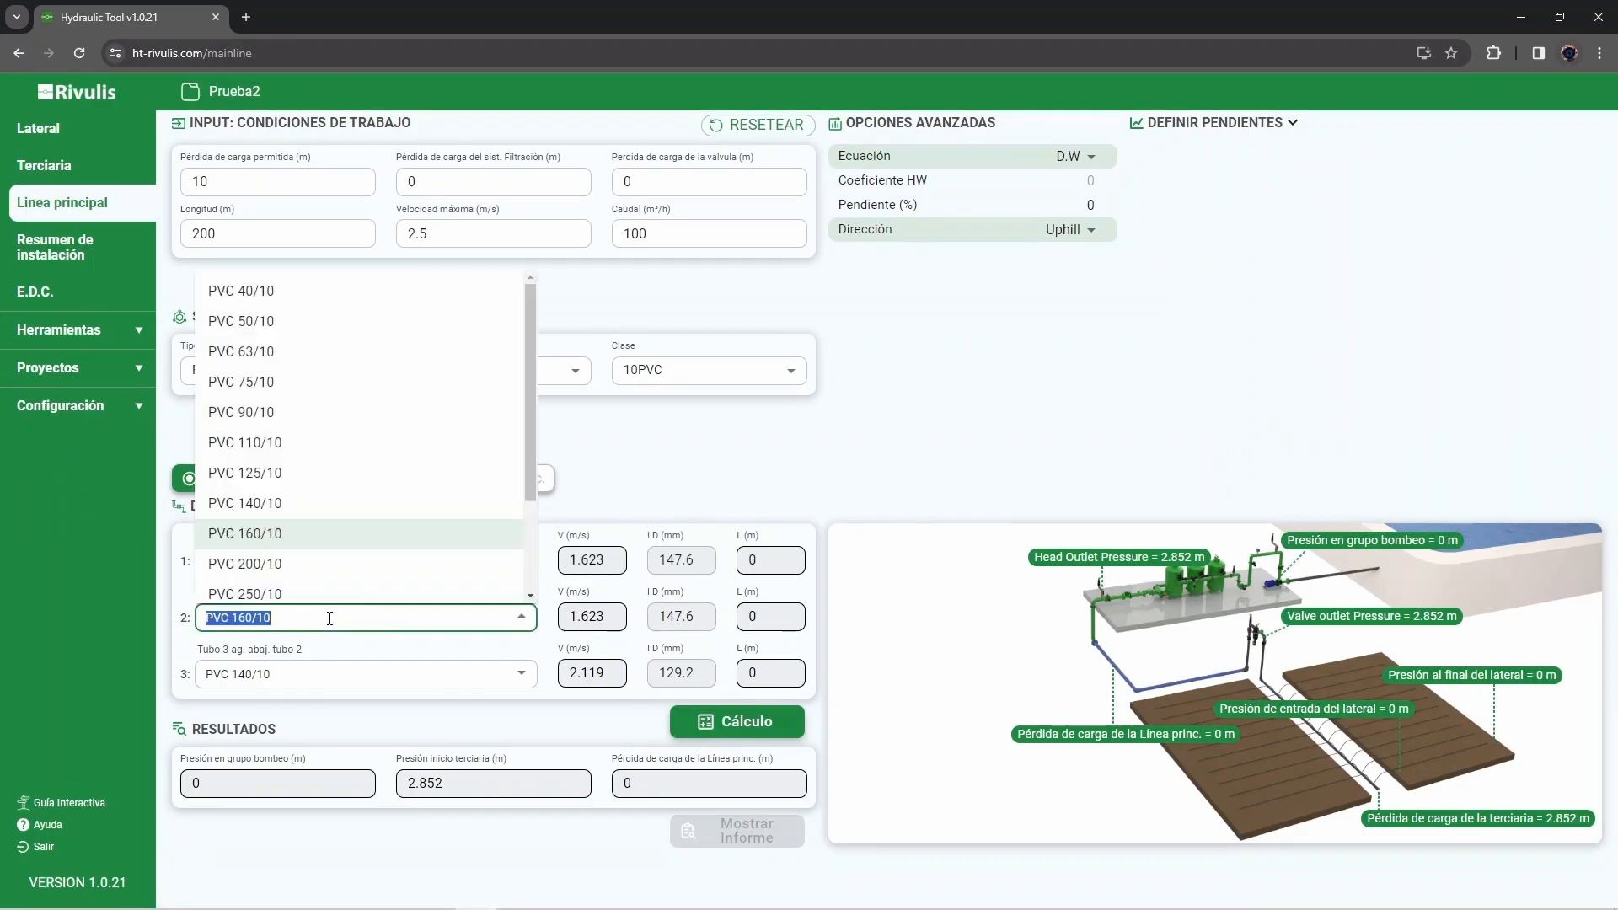
{"action": "left_click", "coordinate": [282, 503]}
{"action": "left_click", "coordinate": [309, 670]}
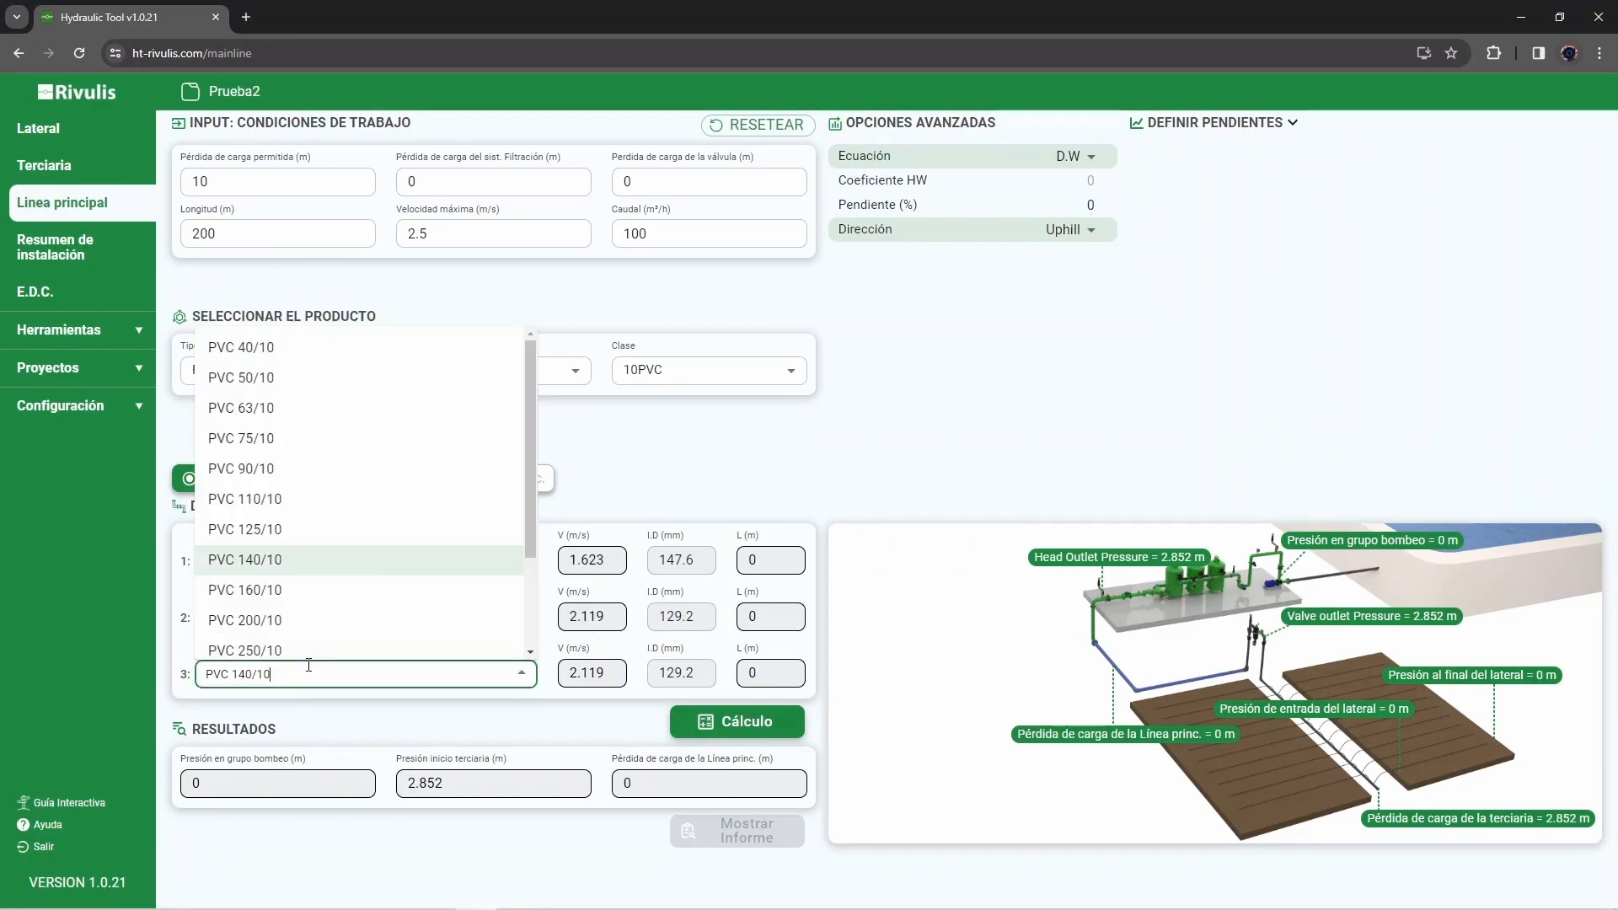
{"action": "left_click", "coordinate": [293, 529]}
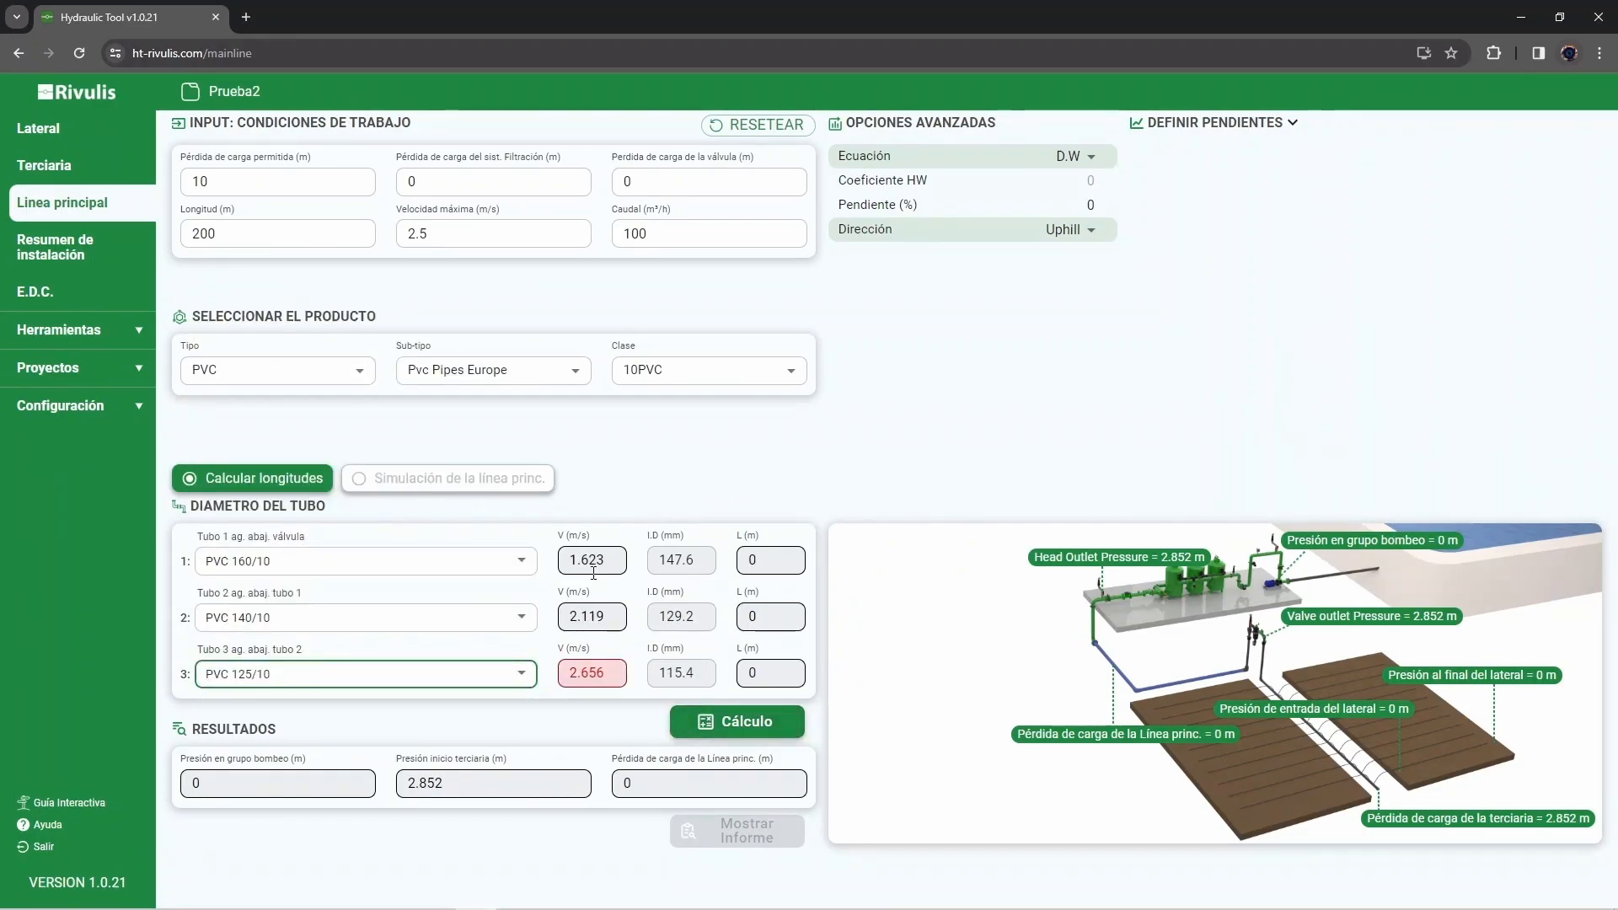
{"action": "left_click", "coordinate": [739, 733]}
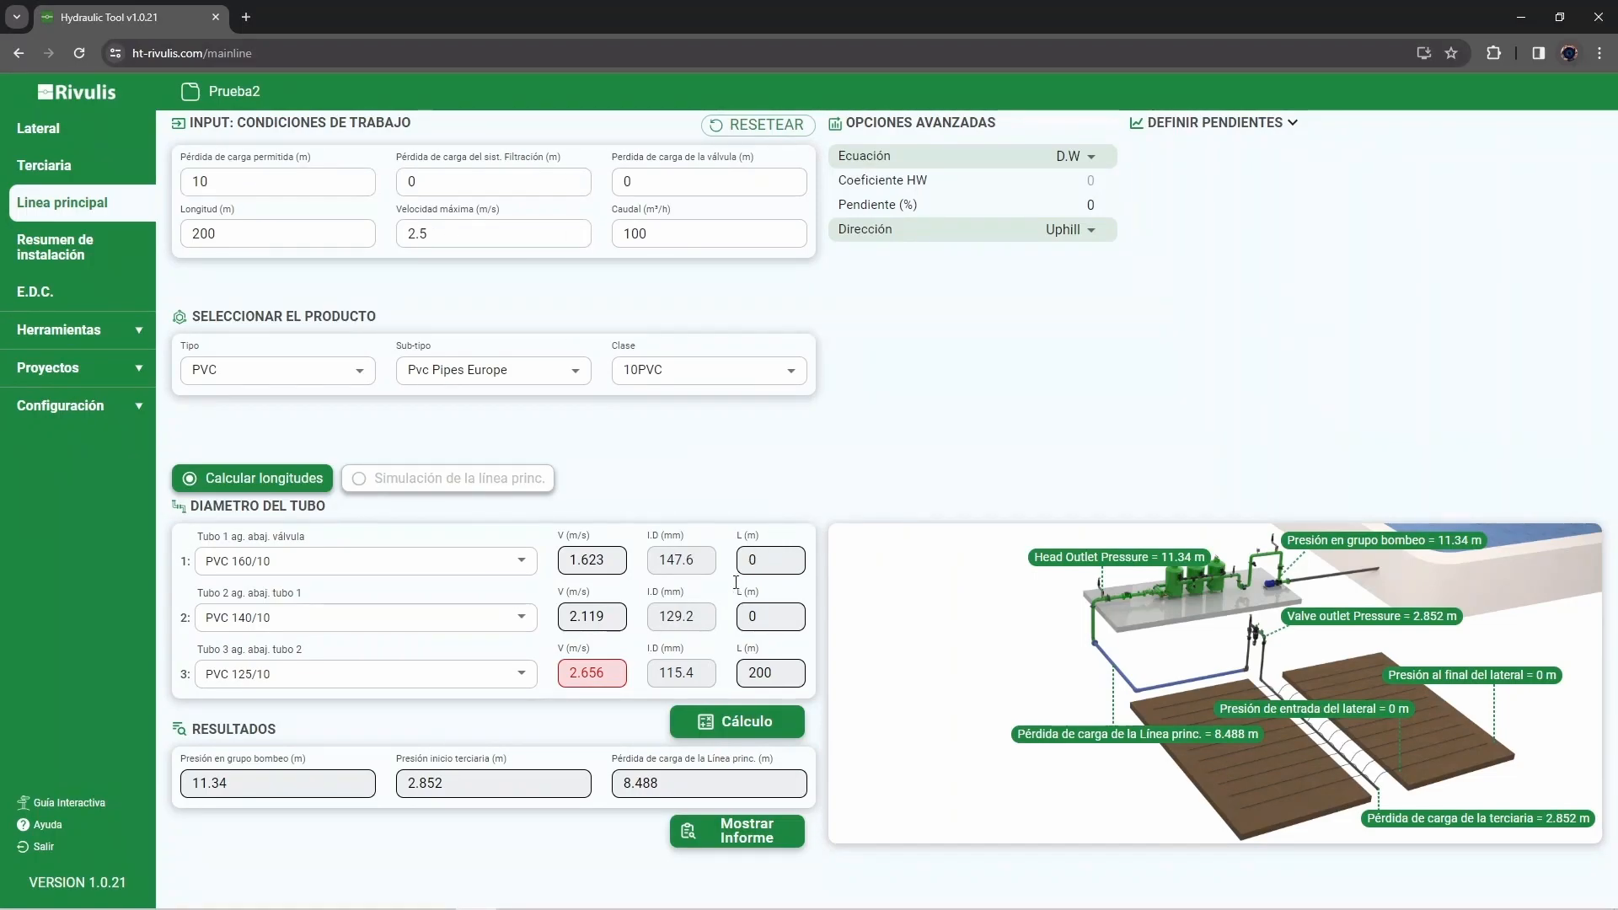
{"action": "left_click_drag", "start_coordinate": [771, 674], "coordinate": [748, 671]}
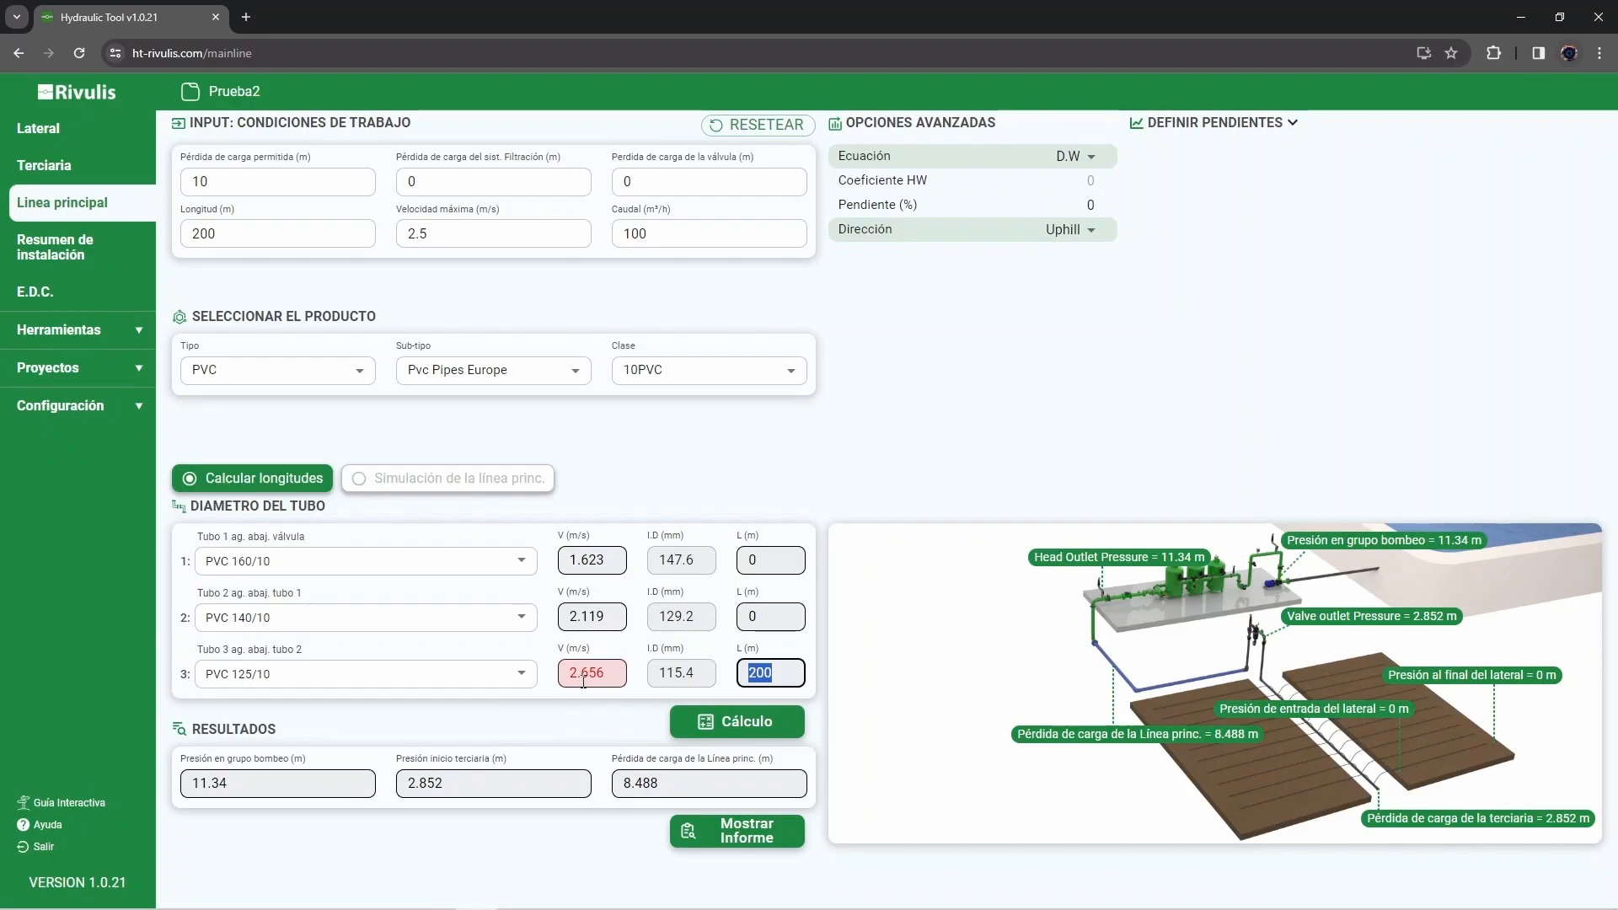
{"action": "left_click", "coordinate": [620, 713]}
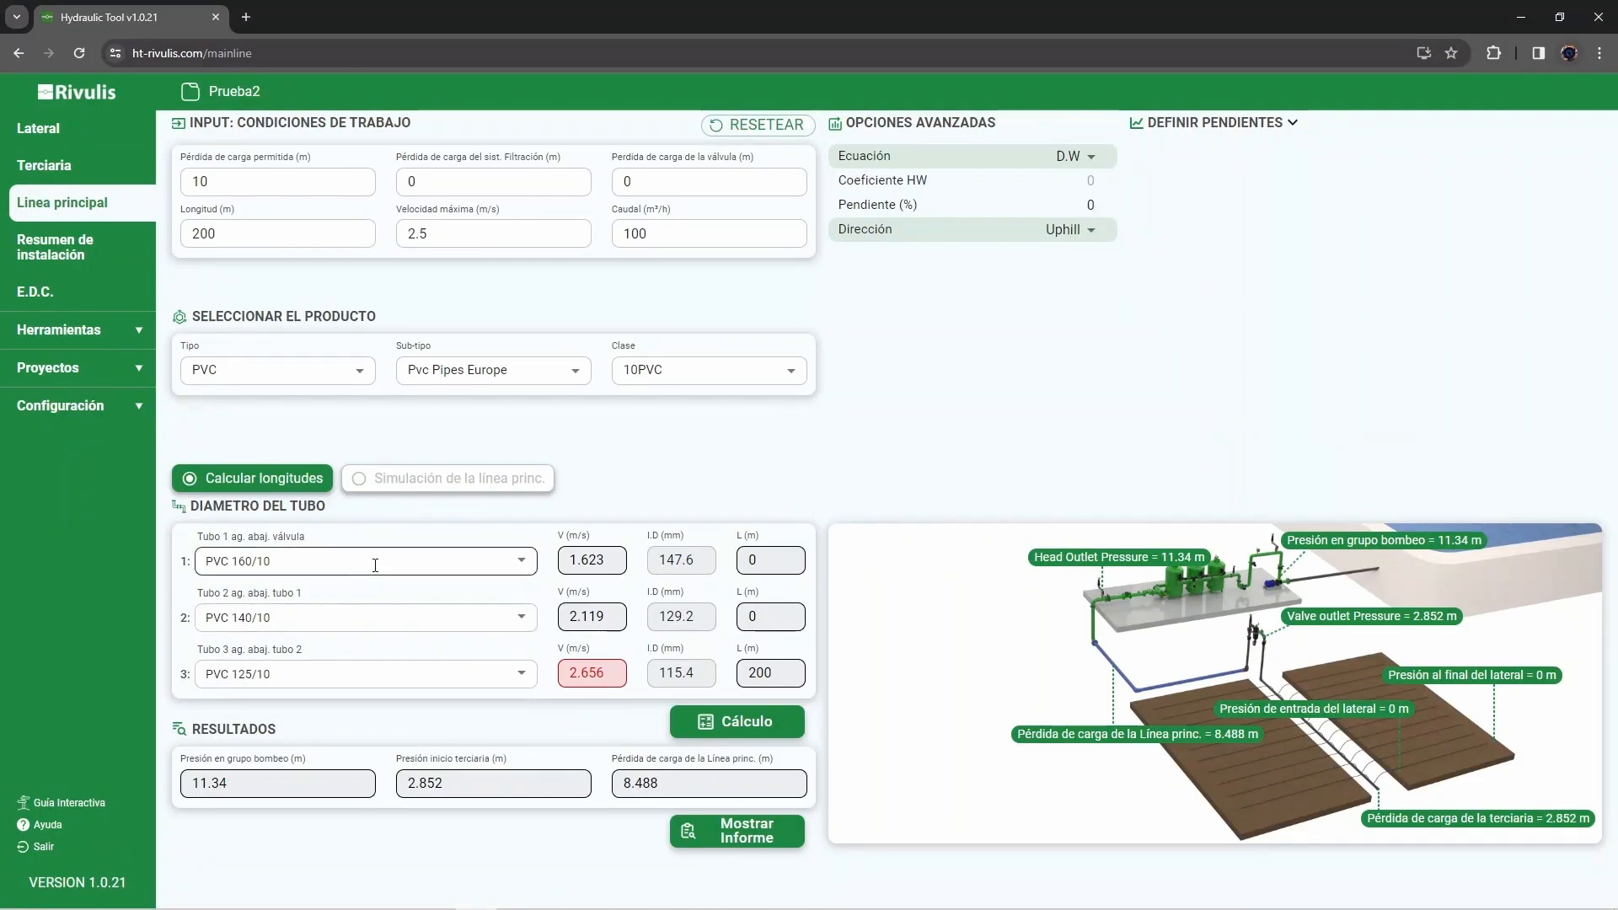
- Set pipes 1, 2 and 3 to PVC 140/10, PVC 125/10 and PVC 110/10, and recalculate the section lengths
{"action": "left_click", "coordinate": [520, 563]}
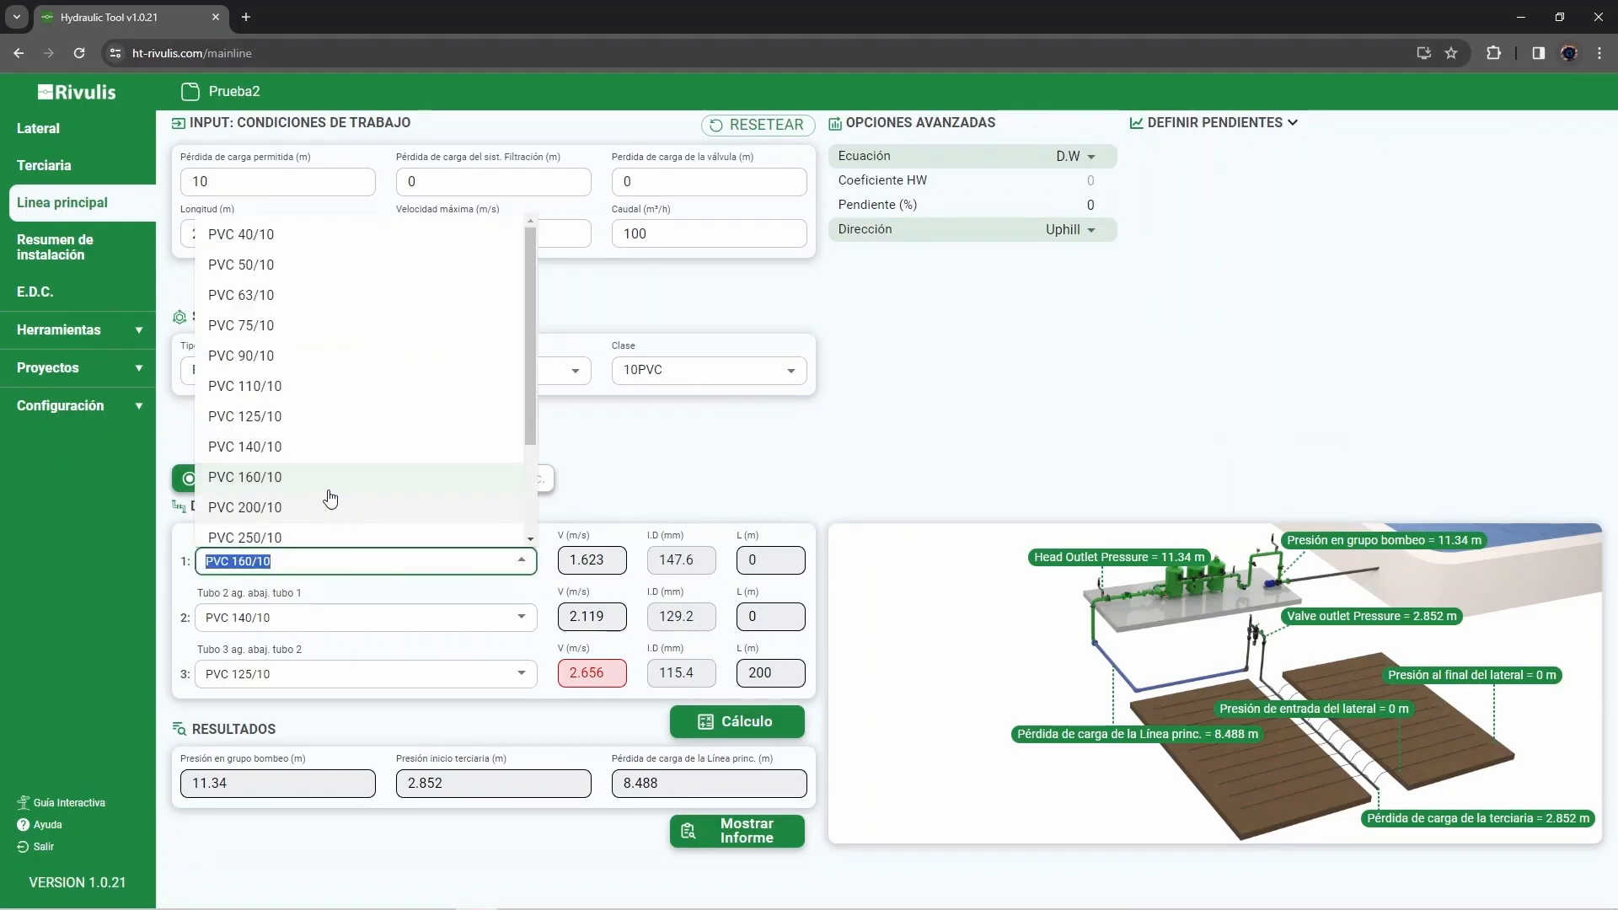
{"action": "left_click", "coordinate": [287, 450]}
{"action": "left_click", "coordinate": [286, 616]}
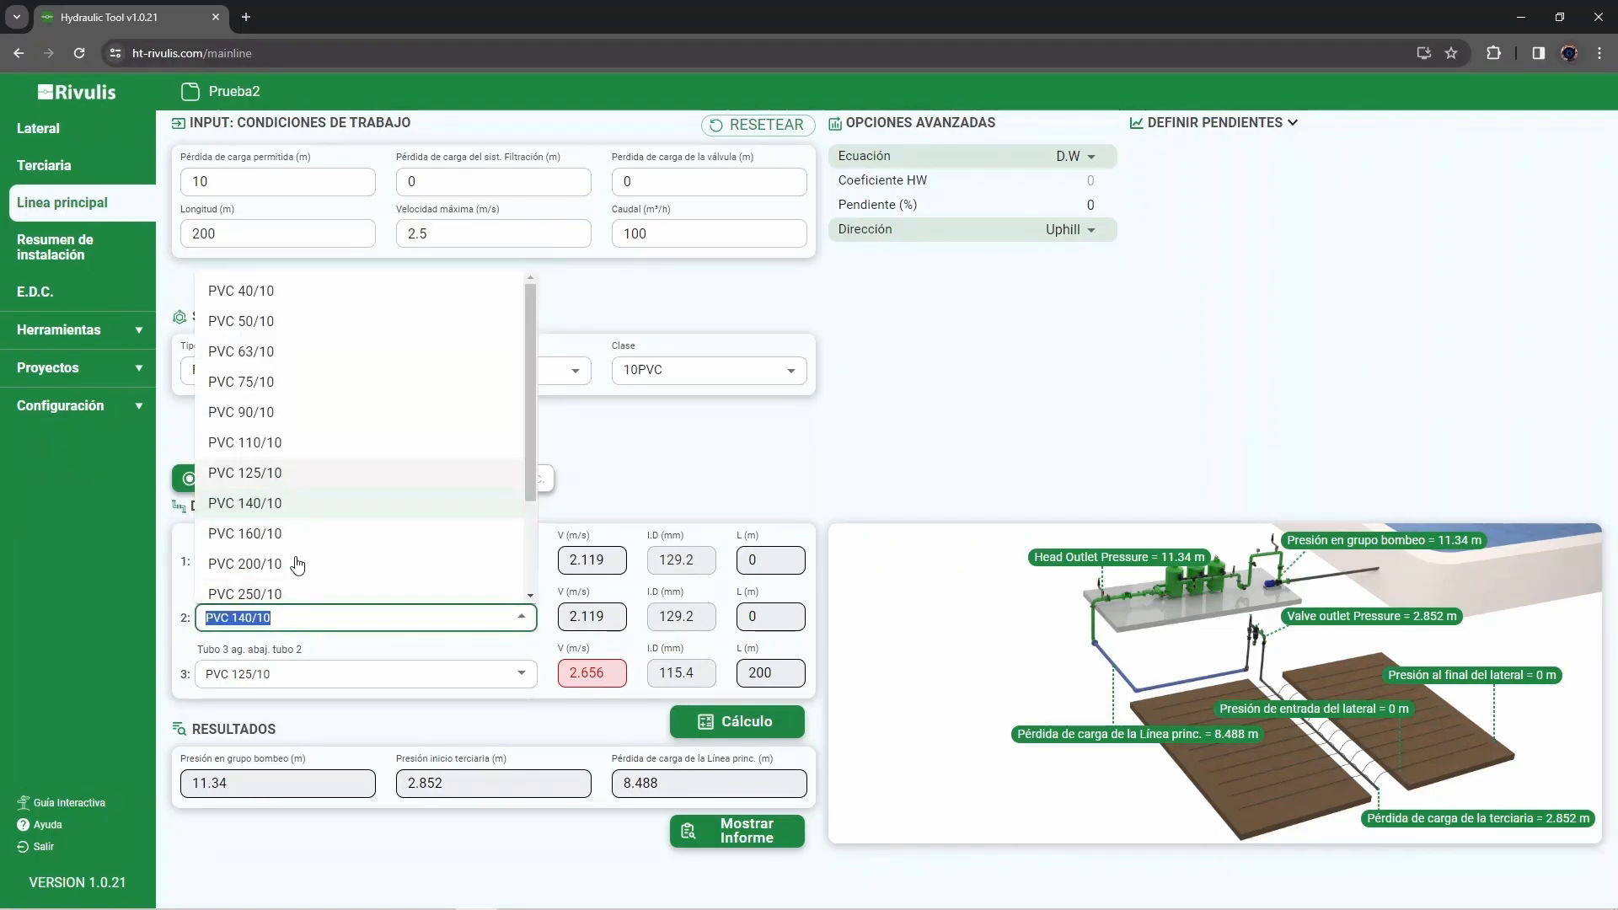
{"action": "left_click", "coordinate": [266, 474]}
{"action": "left_click", "coordinate": [303, 674]}
{"action": "left_click", "coordinate": [264, 499]}
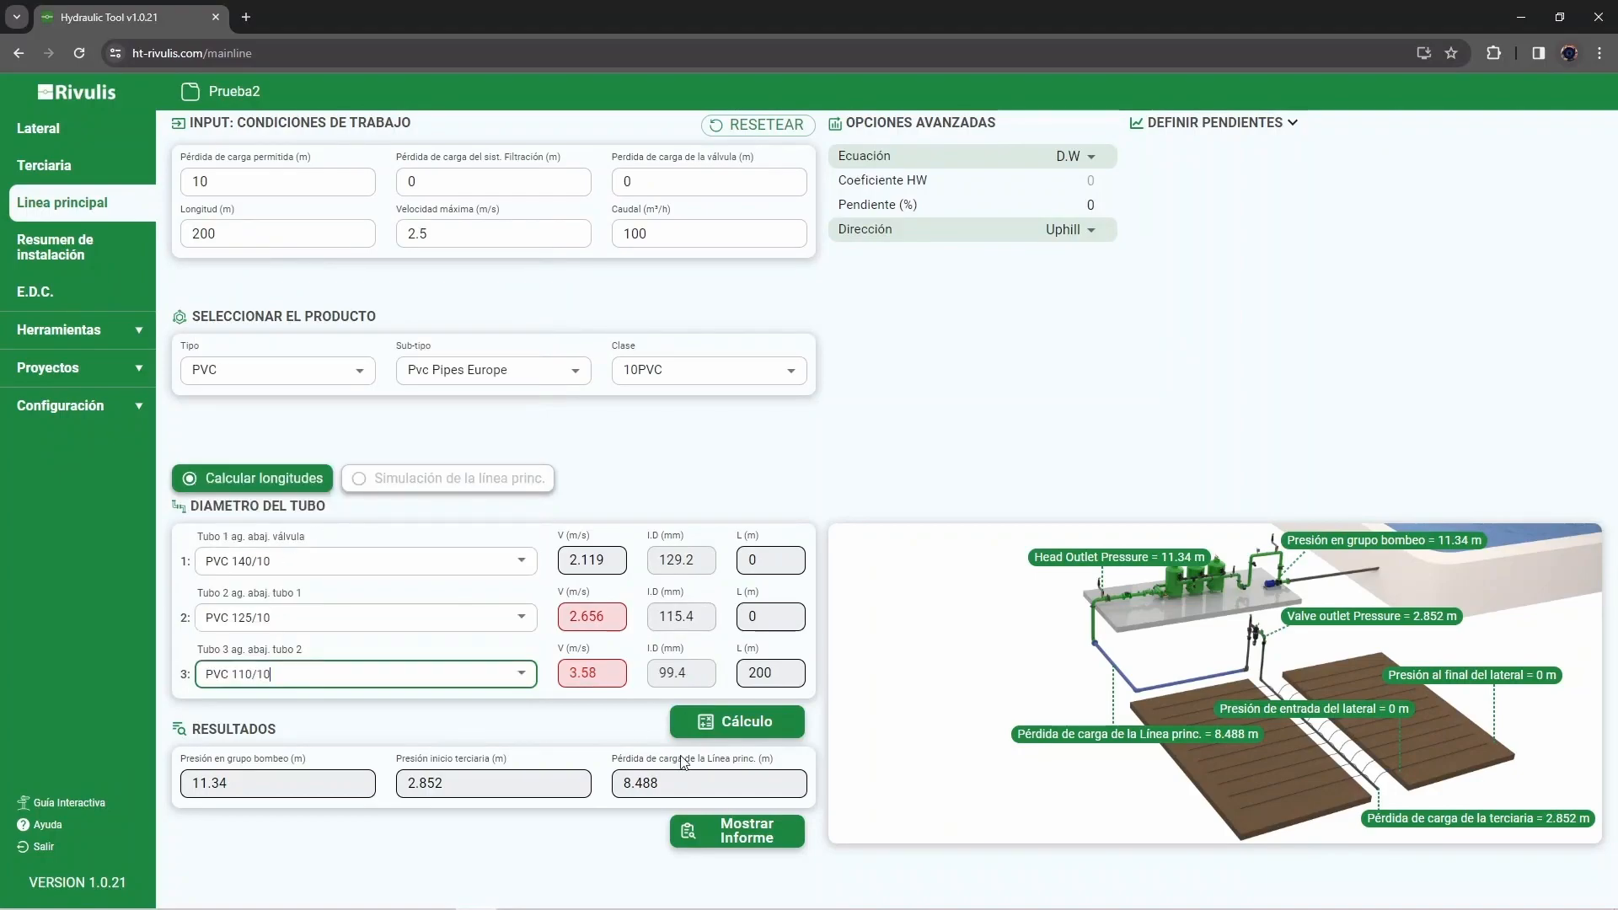
{"action": "left_click", "coordinate": [754, 722]}
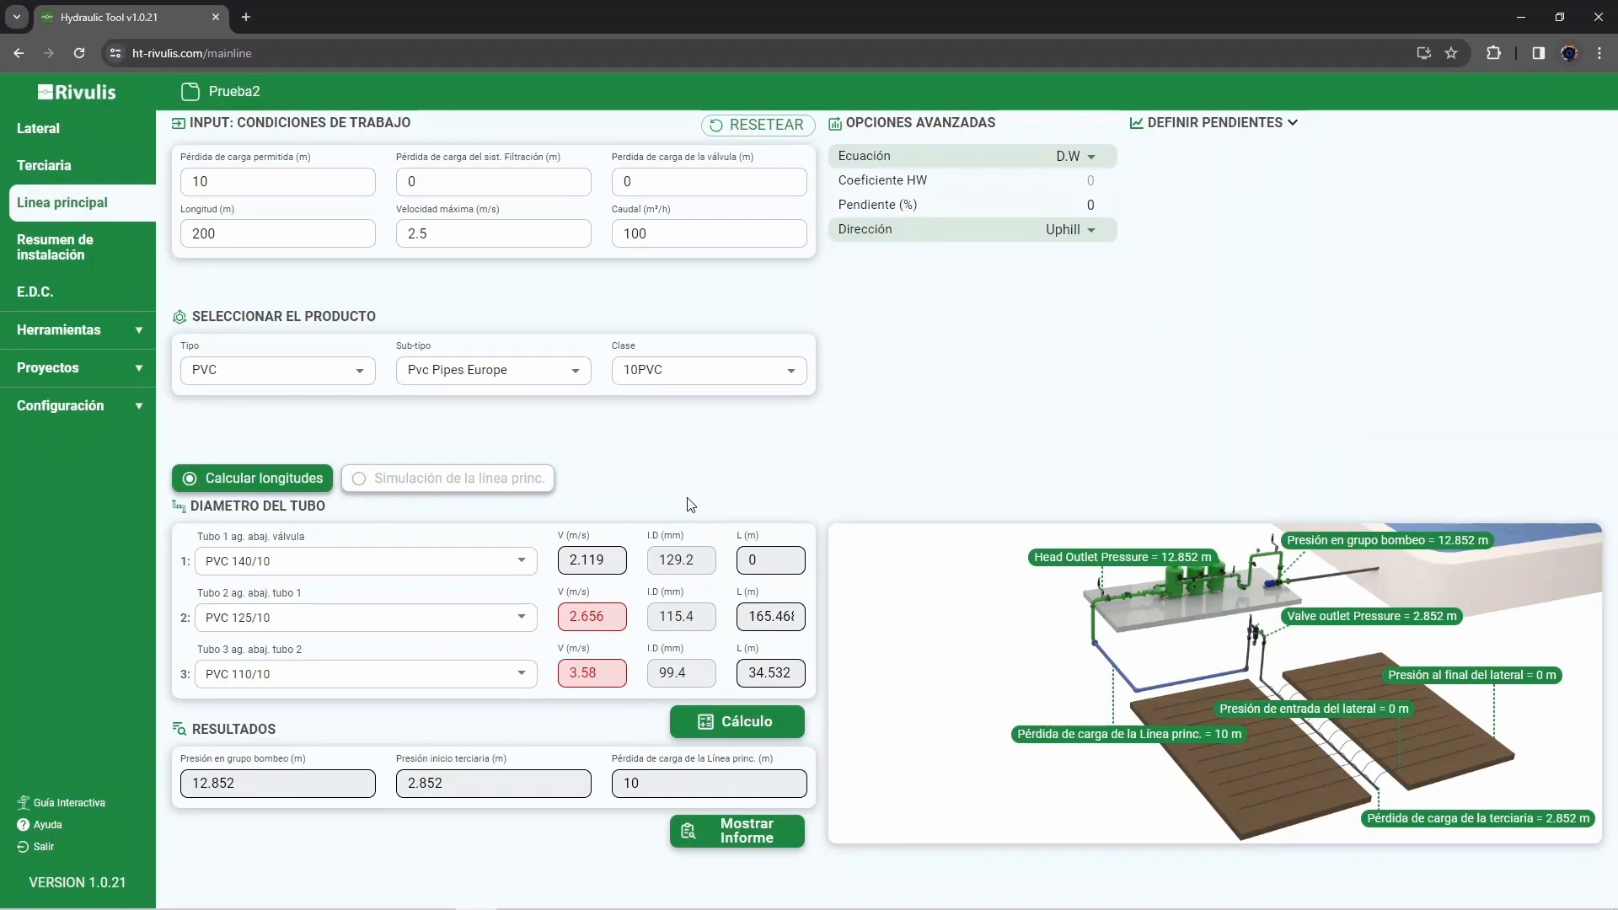
- Simulate the main line with 200 m of pipe 1 and 0 m of pipes 2 and 3, and calculate the result
{"action": "left_click", "coordinate": [360, 480]}
{"action": "left_click", "coordinate": [755, 561]}
{"action": "double_click", "coordinate": [754, 562]}
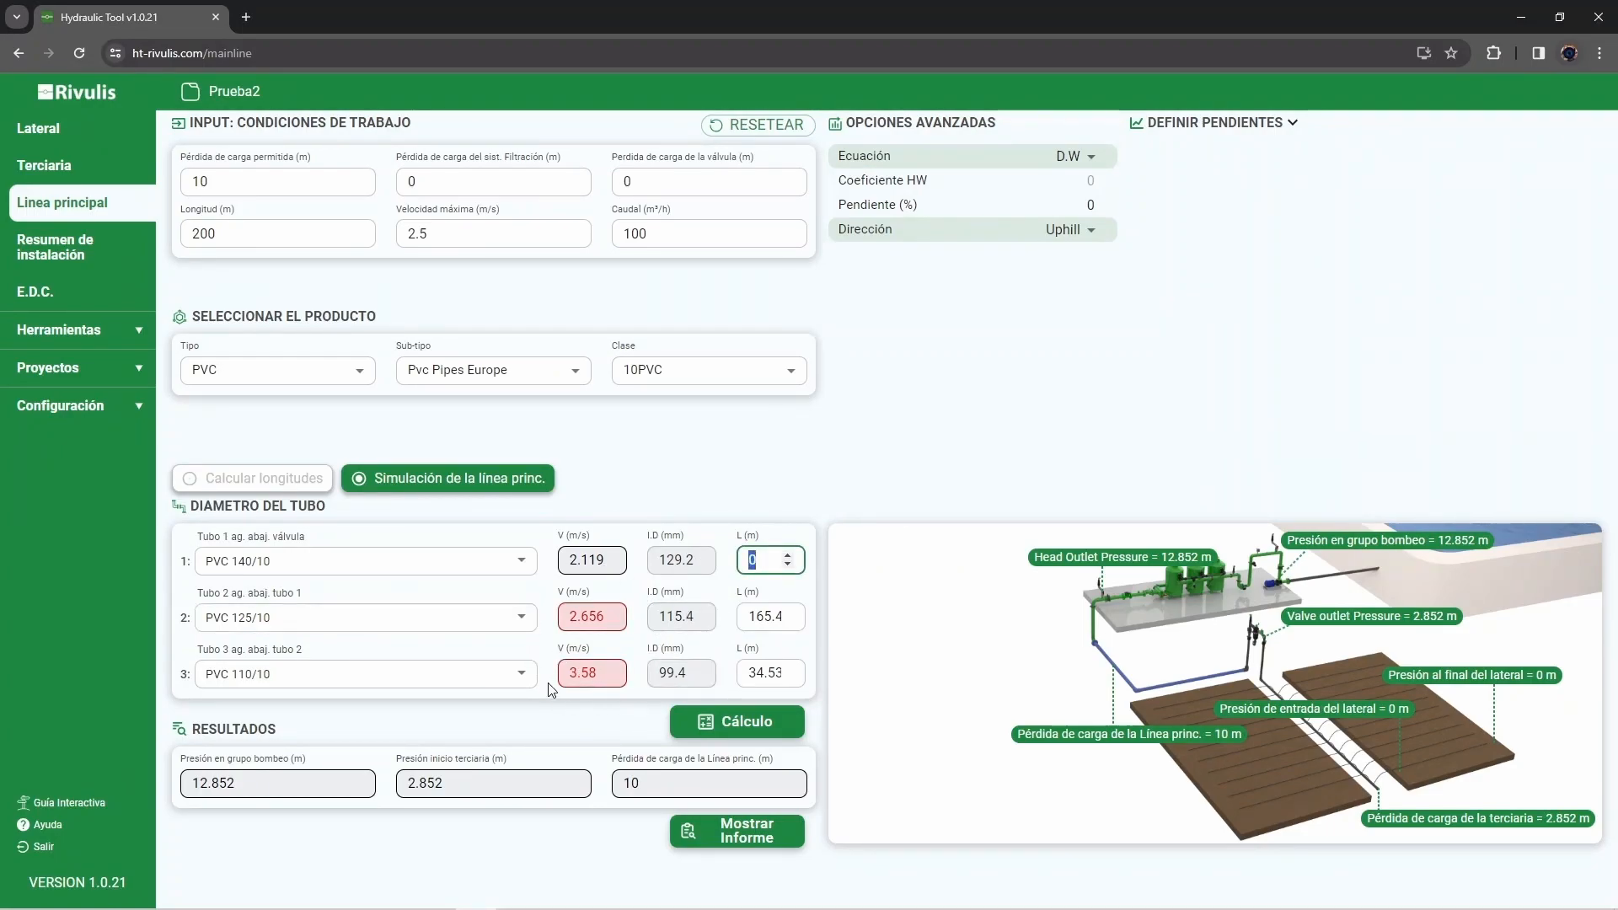
{"action": "type", "text": "200"}
{"action": "double_click", "coordinate": [756, 617]}
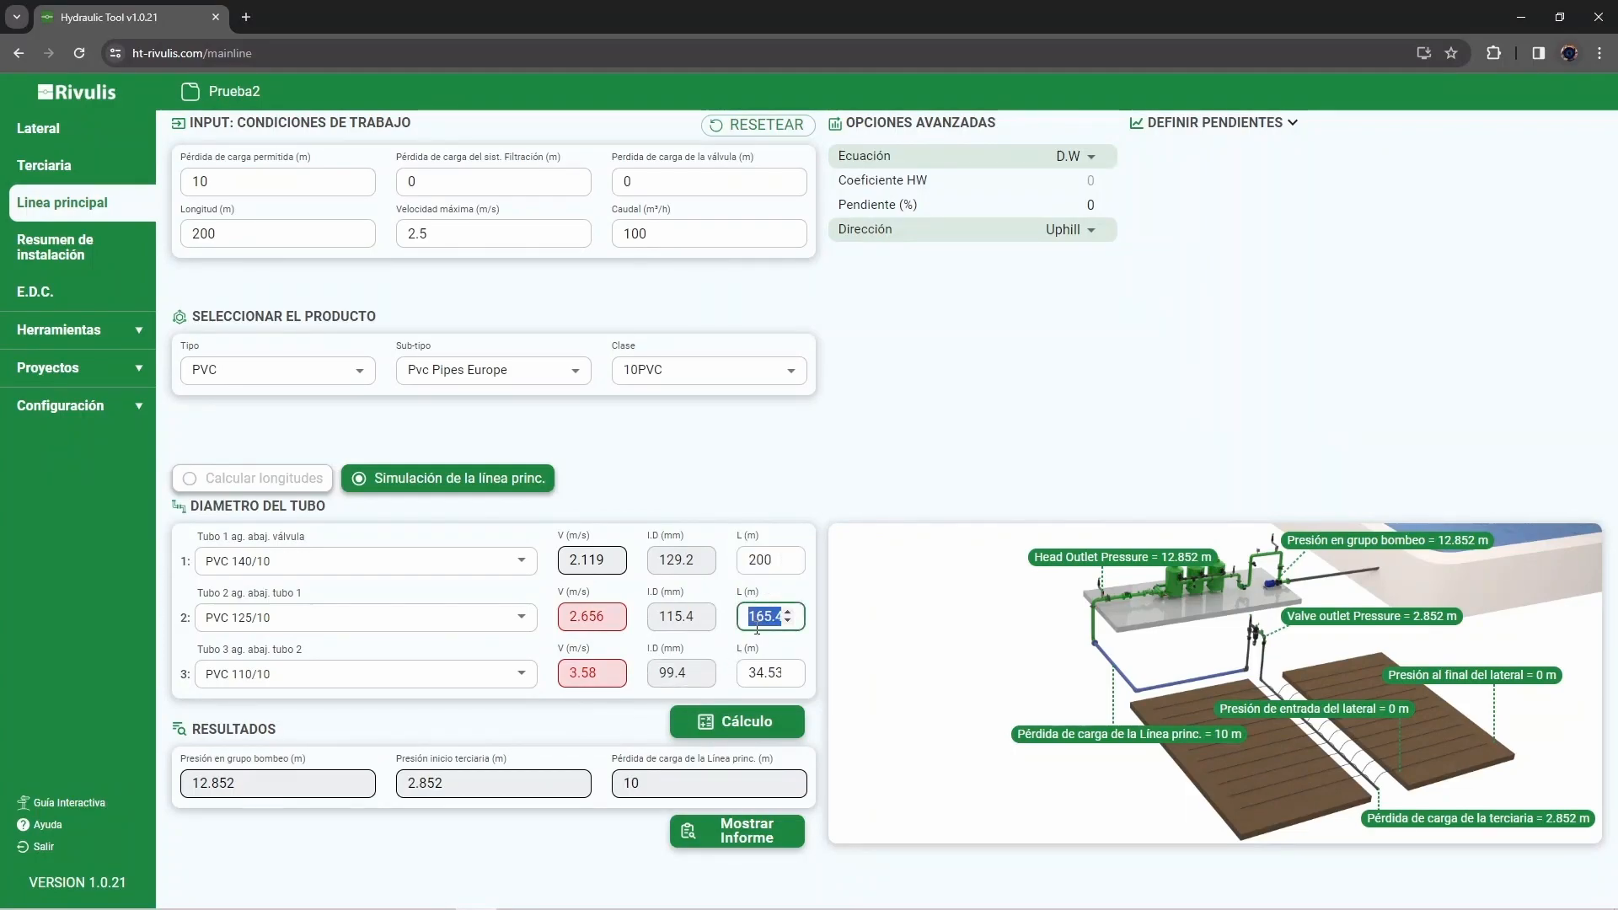
{"action": "type", "text": "0"}
{"action": "double_click", "coordinate": [762, 672]}
{"action": "type", "text": "0"}
{"action": "left_click", "coordinate": [749, 732]}
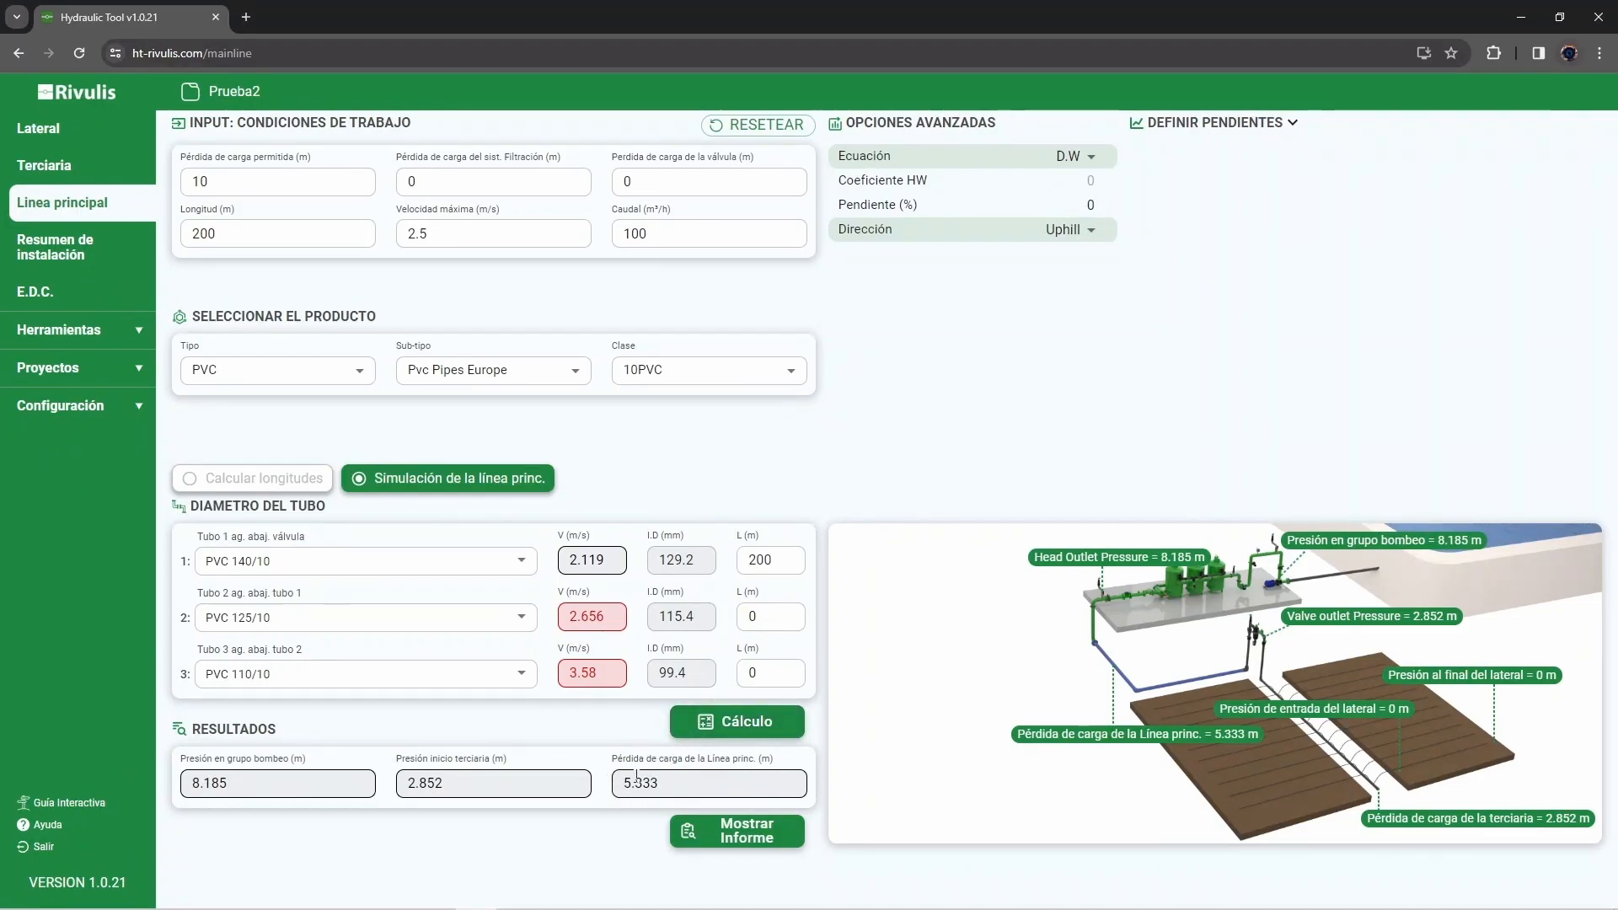
- Examine pipe 1's velocity, the Terciaria results, and the main line's pump pressure, submain inlet pressure and head loss
{"action": "left_click_drag", "start_coordinate": [573, 556], "coordinate": [596, 556]}
{"action": "left_click", "coordinate": [602, 730]}
{"action": "left_click", "coordinate": [37, 171]}
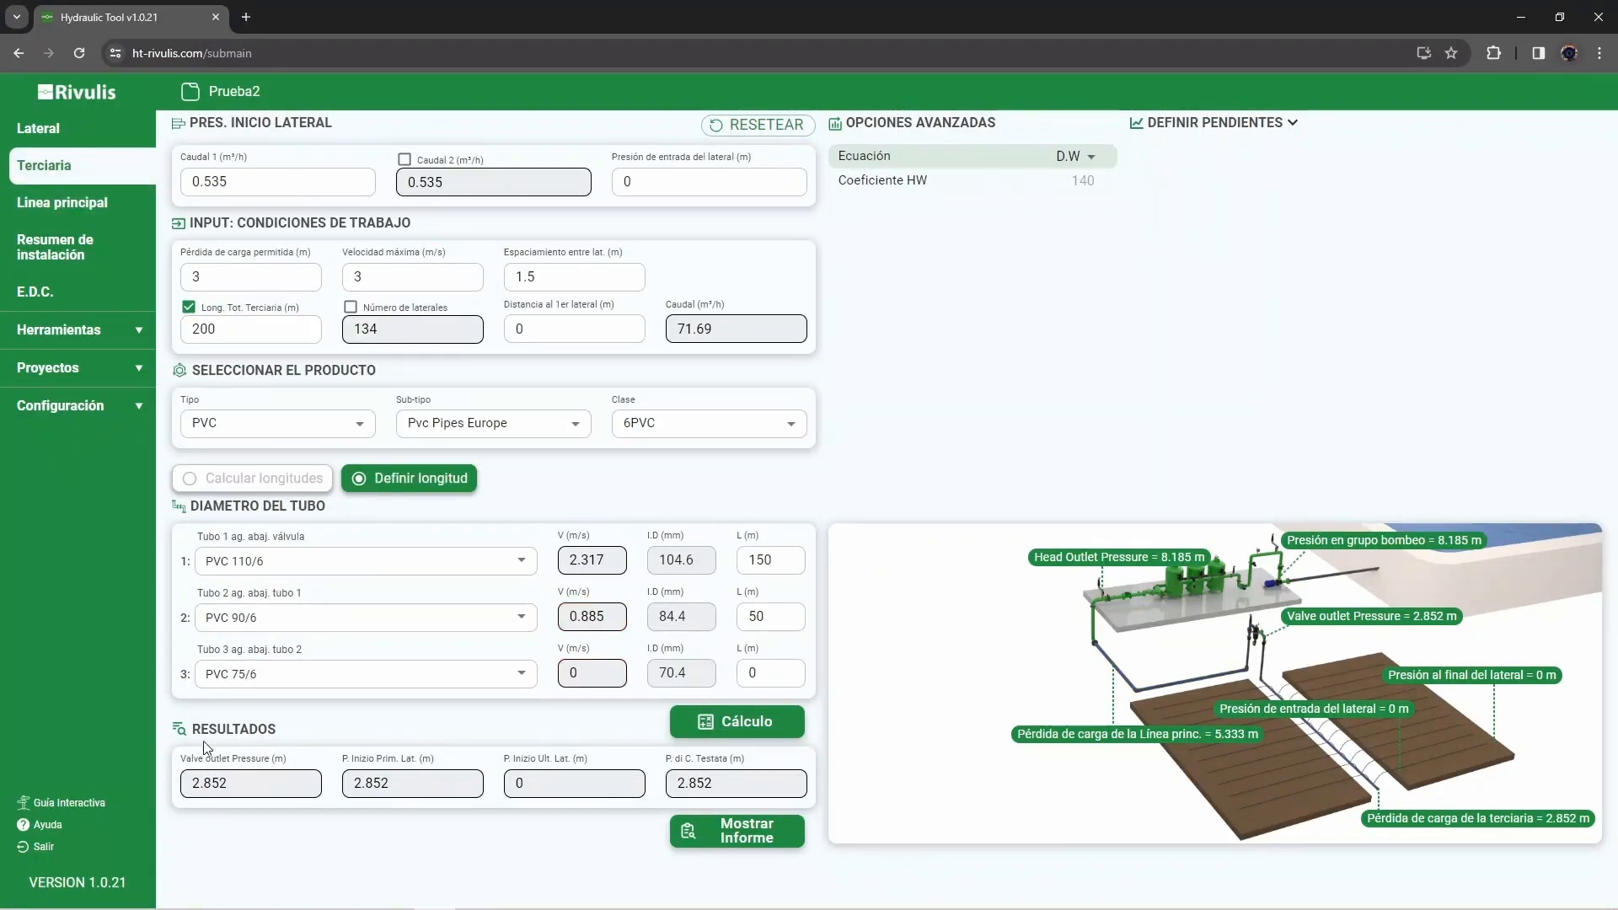
{"action": "left_click", "coordinate": [85, 213]}
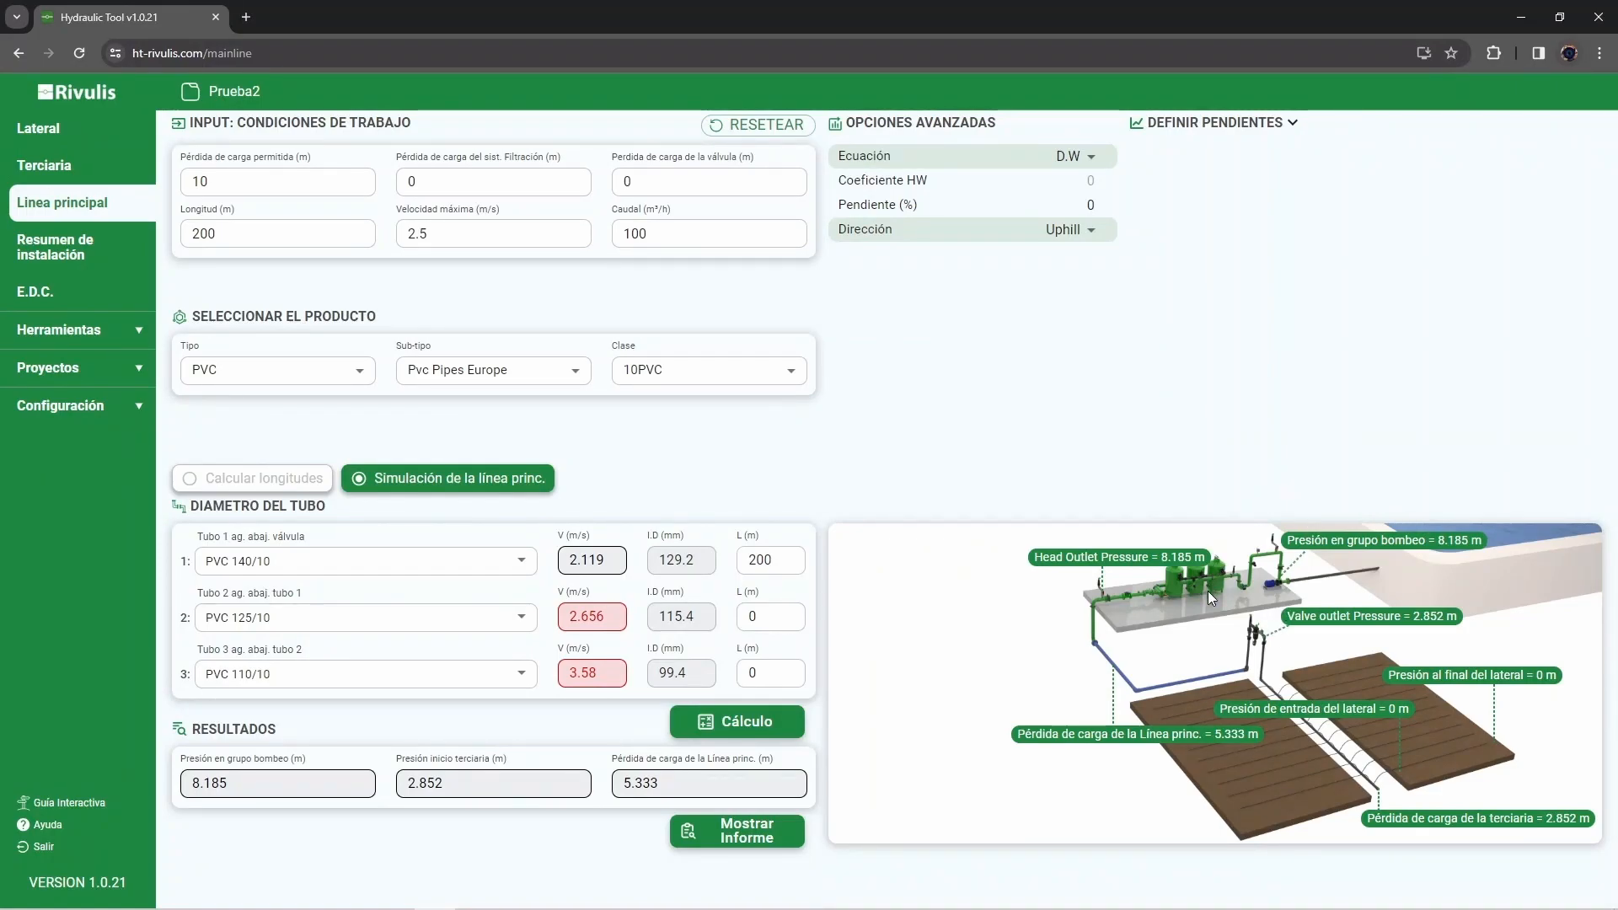
{"action": "double_click", "coordinate": [235, 790]}
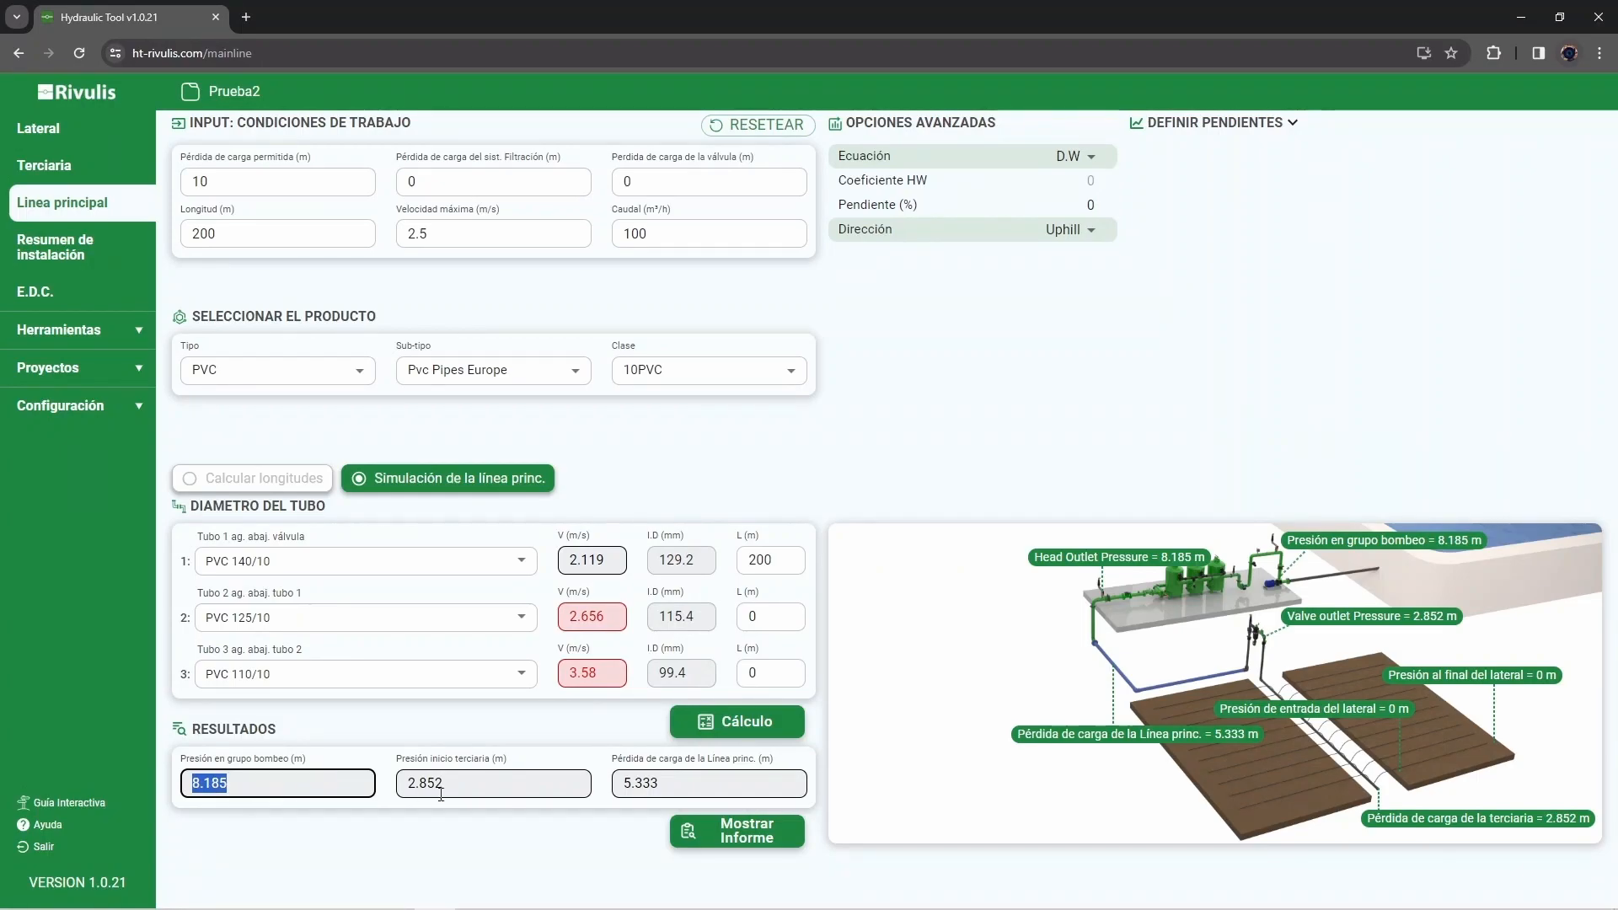
{"action": "left_click_drag", "start_coordinate": [401, 780], "coordinate": [454, 789]}
{"action": "left_click_drag", "start_coordinate": [623, 781], "coordinate": [659, 779]}
- Set the valve's head loss to 5 m and recalculate the main line
{"action": "left_click_drag", "start_coordinate": [633, 182], "coordinate": [607, 189]}
{"action": "type", "text": "5"}
{"action": "left_click", "coordinate": [756, 721]}
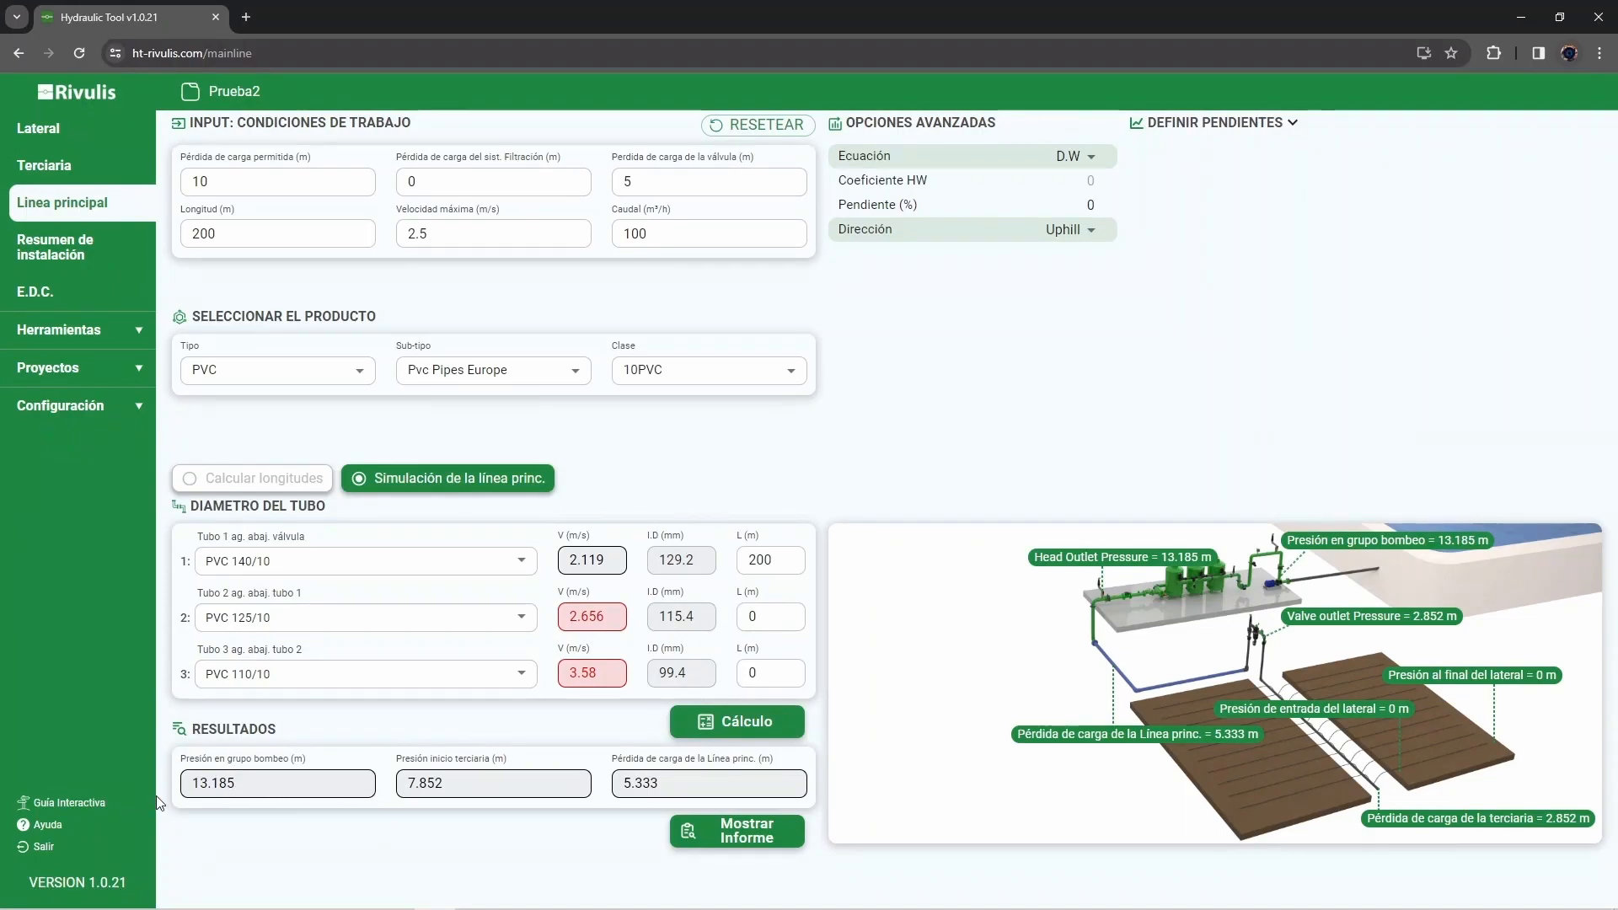
- Set the filtration system's head loss to 10 m and recalculate the main line
{"action": "left_click", "coordinate": [439, 185]}
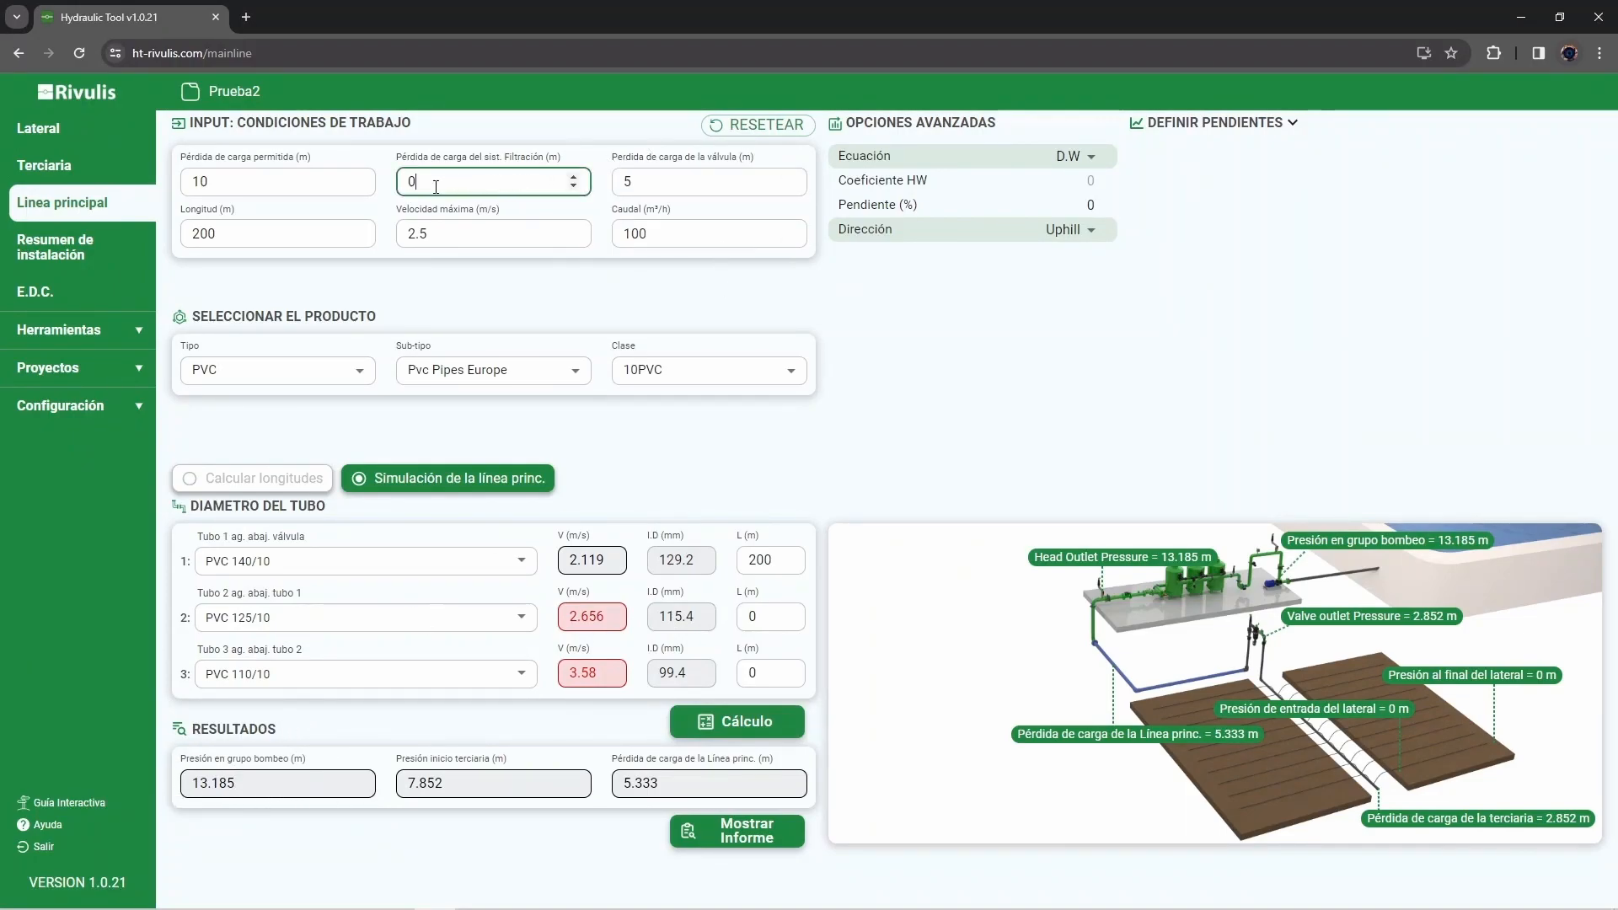
{"action": "key", "text": "BackSpace"}
{"action": "type", "text": "10"}
{"action": "left_click", "coordinate": [735, 722]}
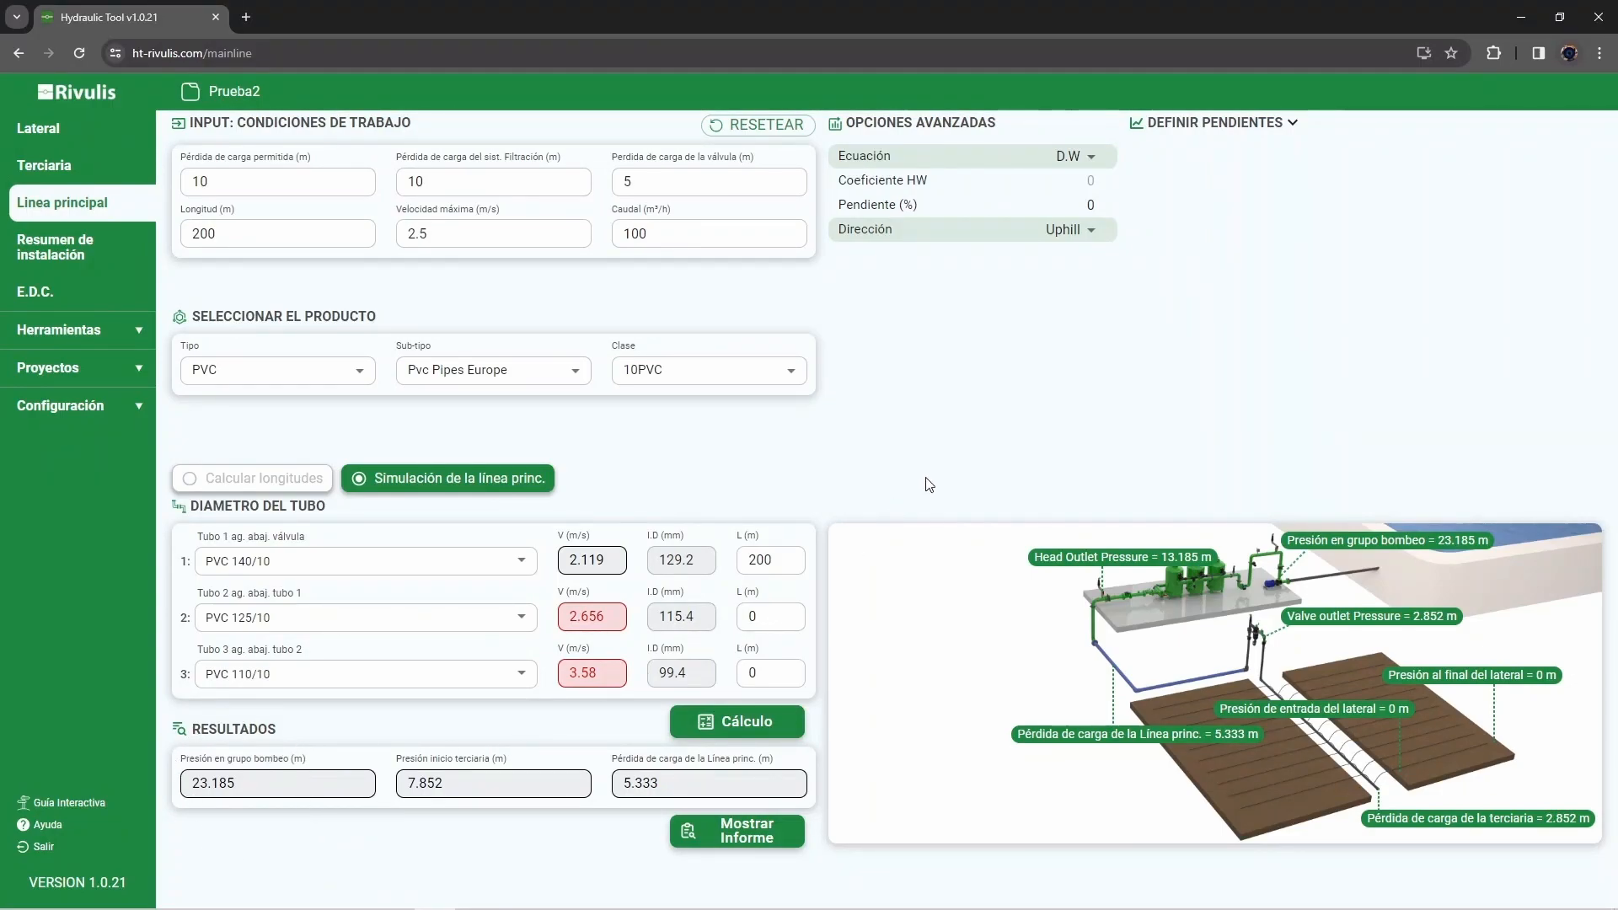
{"action": "left_click", "coordinate": [1292, 124]}
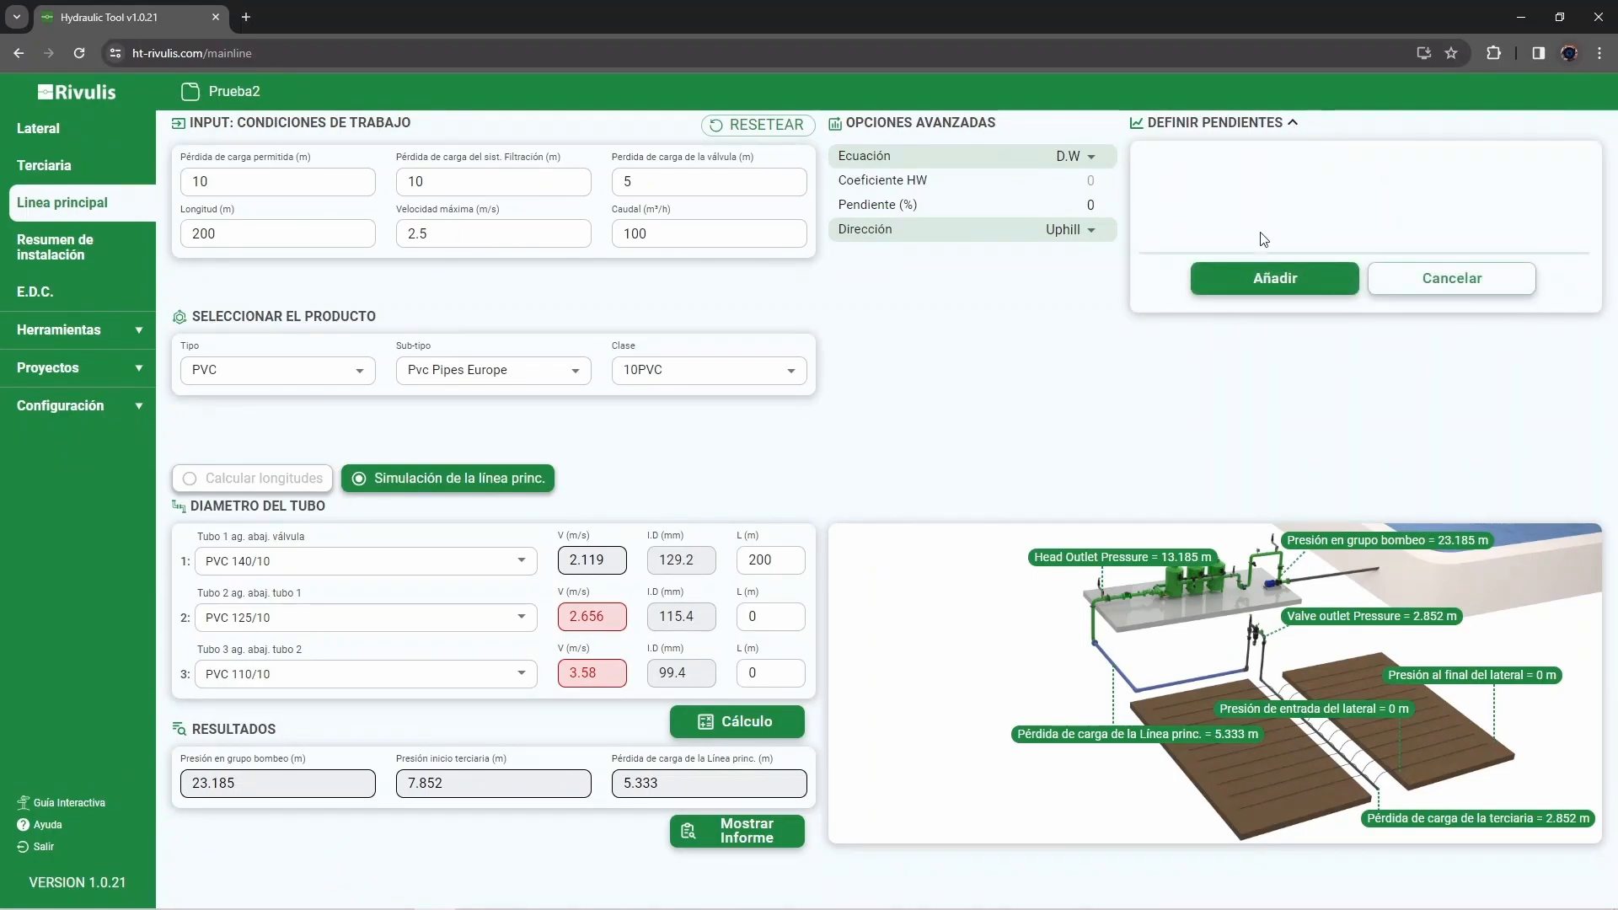
{"action": "left_click", "coordinate": [1256, 289]}
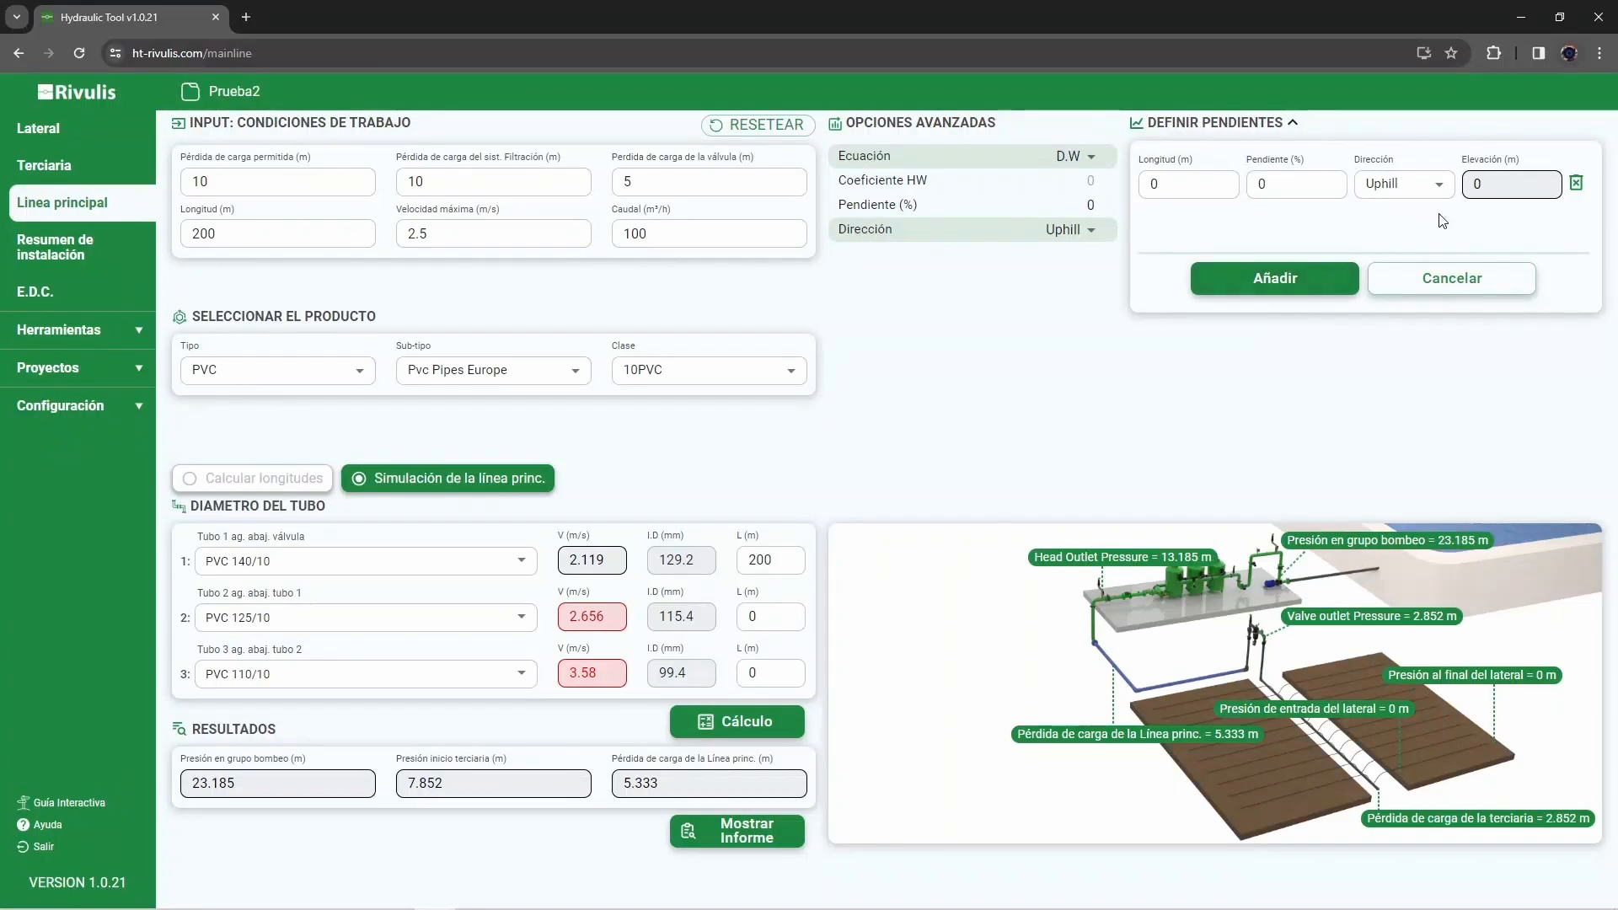
{"action": "left_click", "coordinate": [1576, 183]}
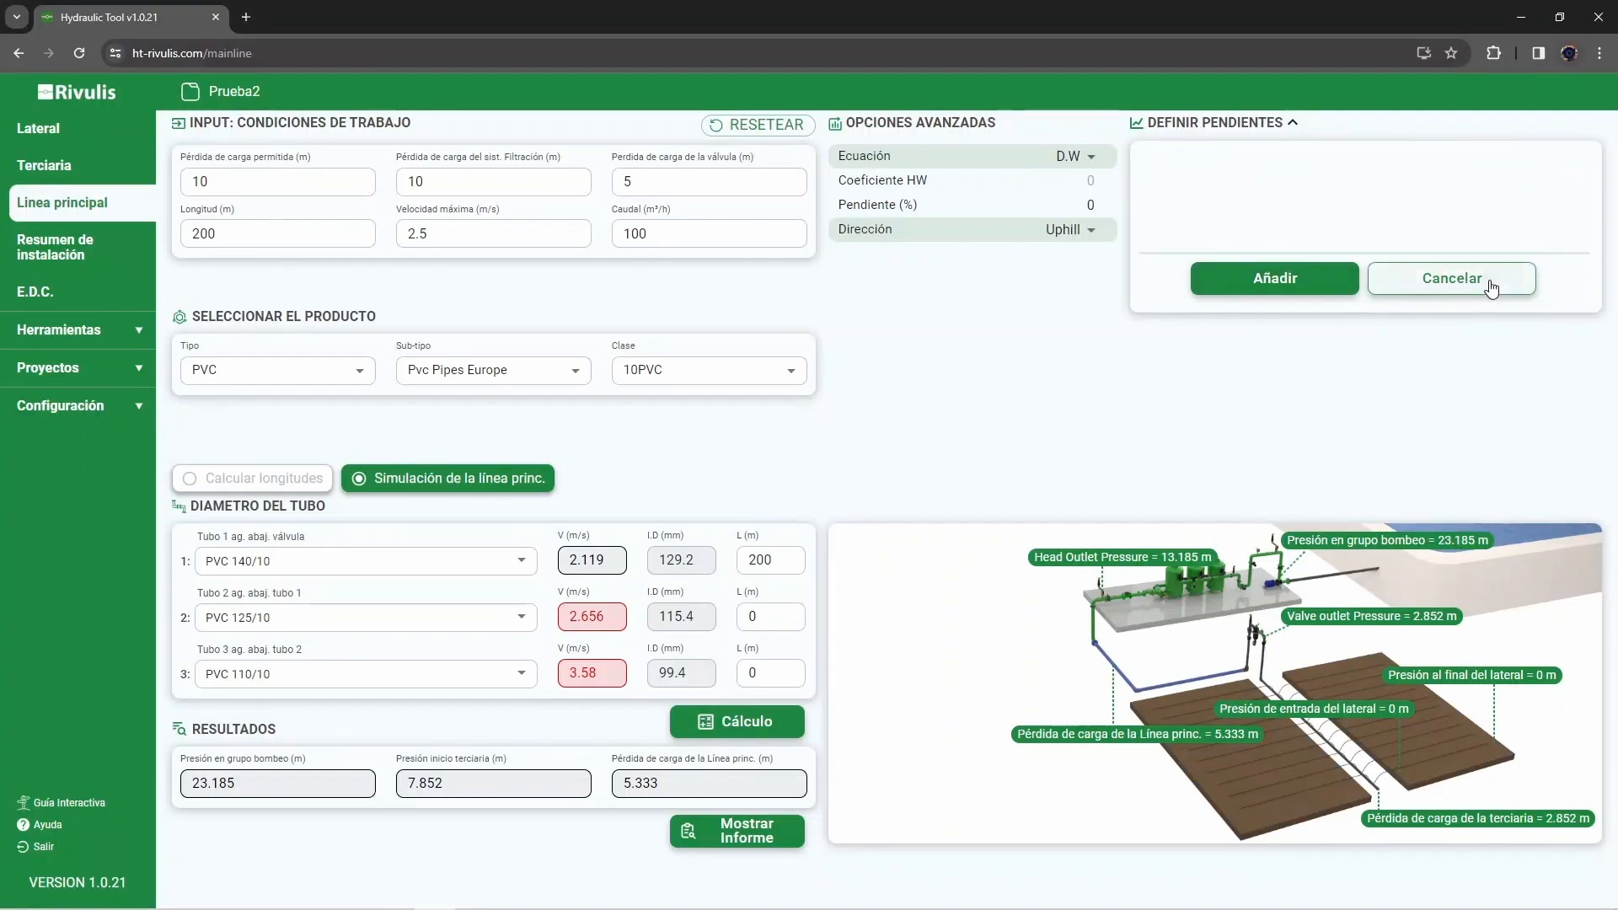
{"action": "left_click", "coordinate": [1292, 122]}
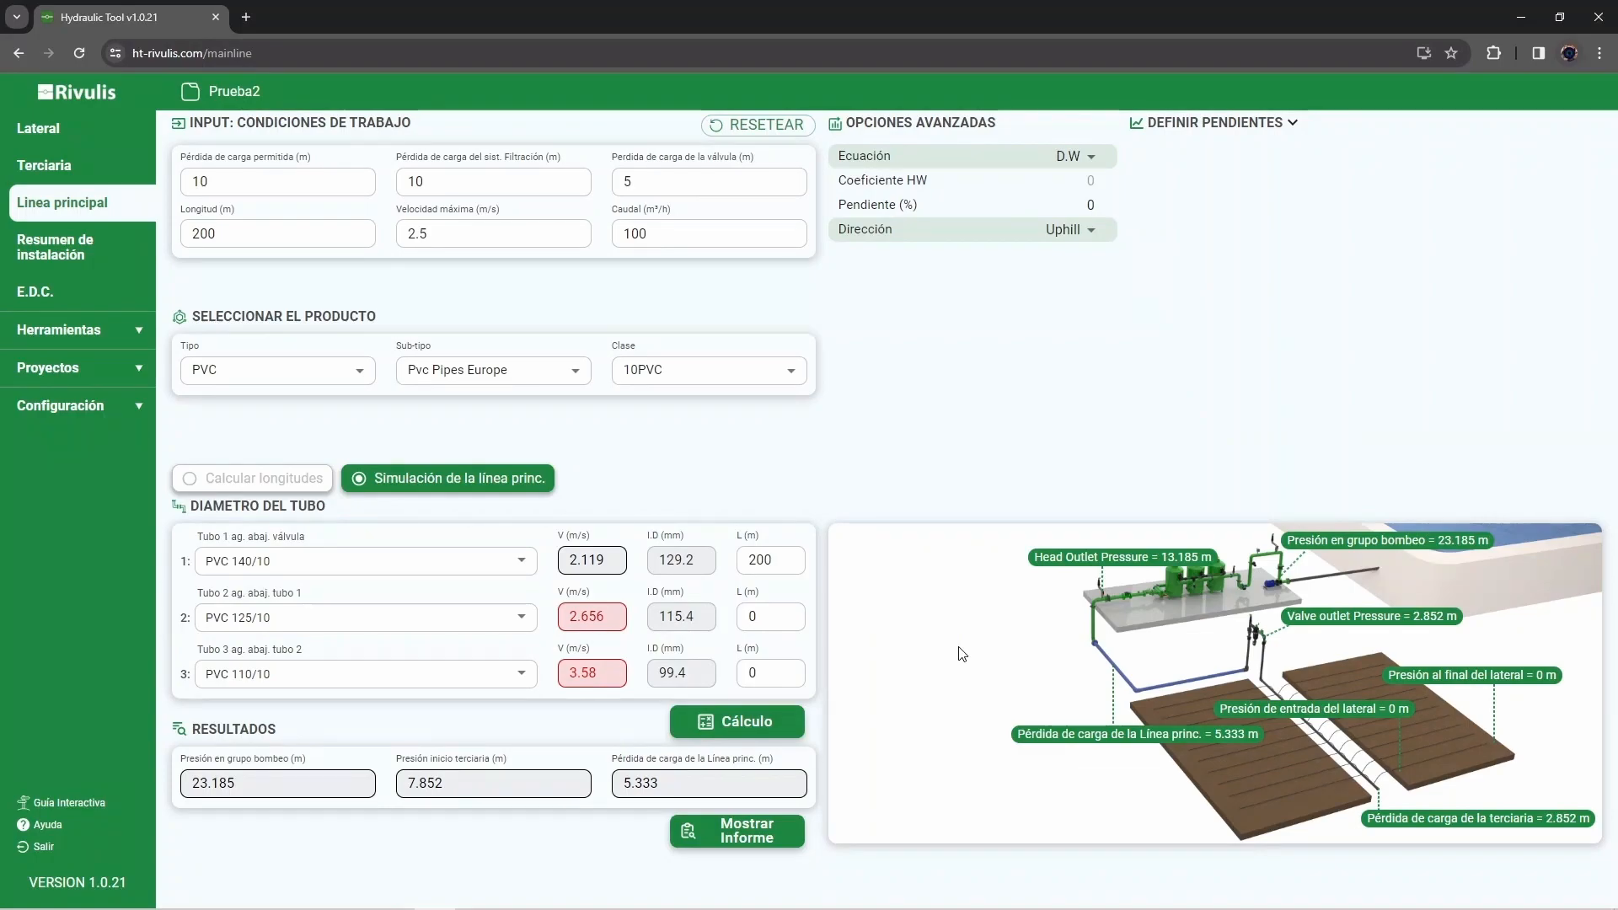
- Clear the valve and filtration system head losses, and set the main line length to 50 m
{"action": "left_click_drag", "start_coordinate": [666, 183], "coordinate": [591, 179]}
{"action": "key", "text": "BackSpace"}
{"action": "left_click_drag", "start_coordinate": [483, 180], "coordinate": [349, 174]}
{"action": "key", "text": "BackSpace"}
{"action": "left_click", "coordinate": [667, 280]}
{"action": "left_click_drag", "start_coordinate": [357, 234], "coordinate": [157, 270]}
{"action": "type", "text": "50"}
{"action": "left_click", "coordinate": [283, 294]}
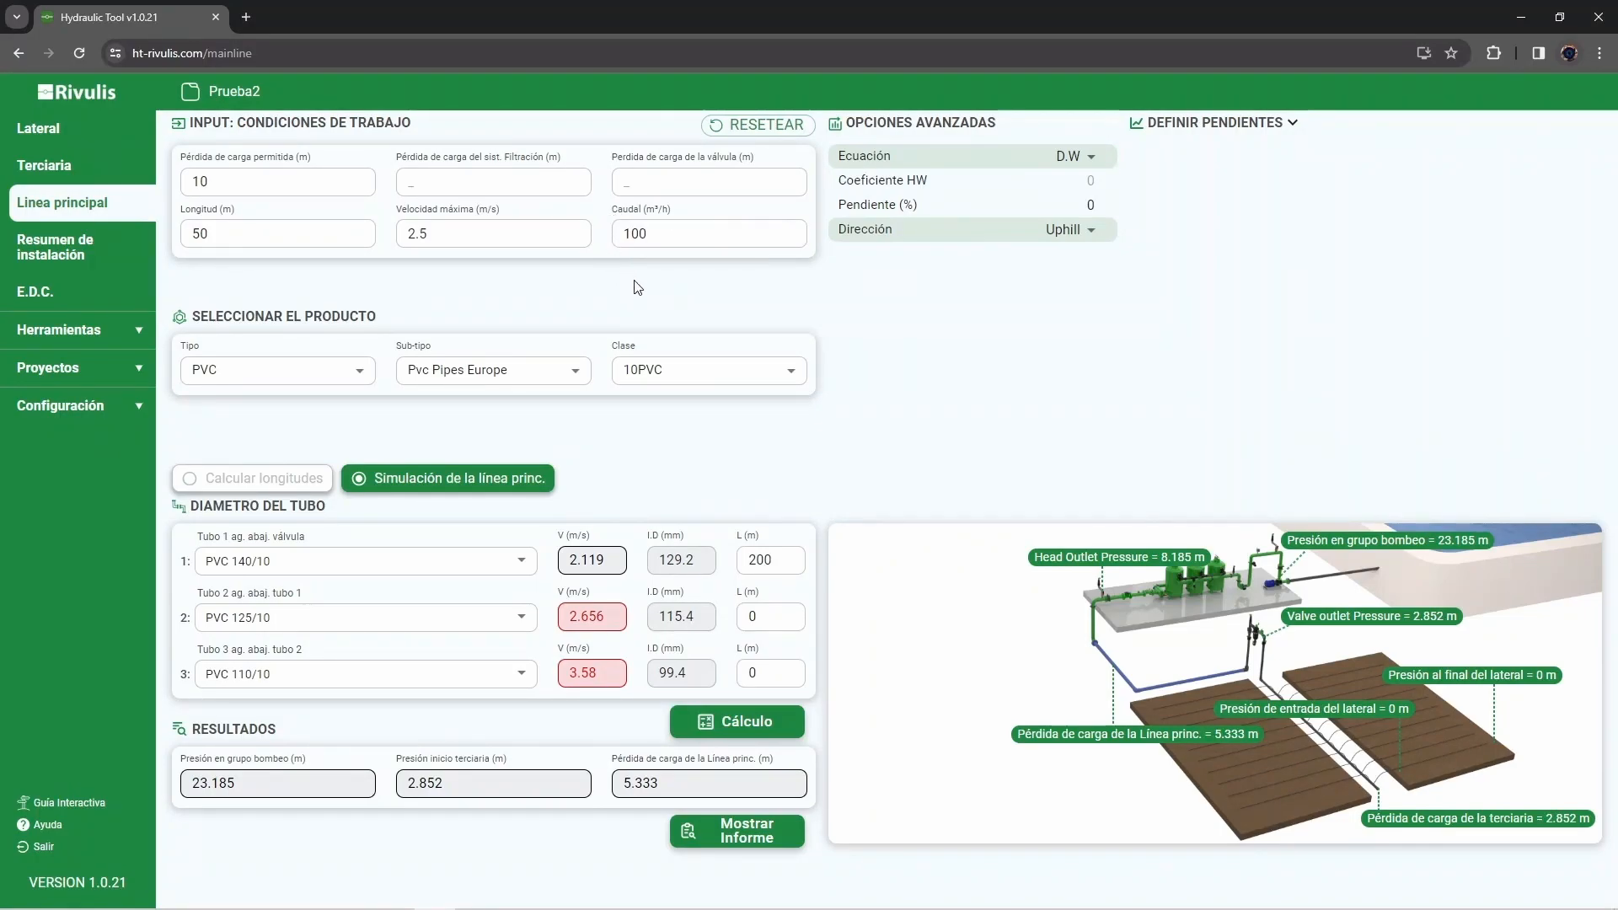
- Try PVC 160/10 and PVC 125/10 for pipe 1, and return it to PVC 140/10
{"action": "left_click", "coordinate": [253, 561]}
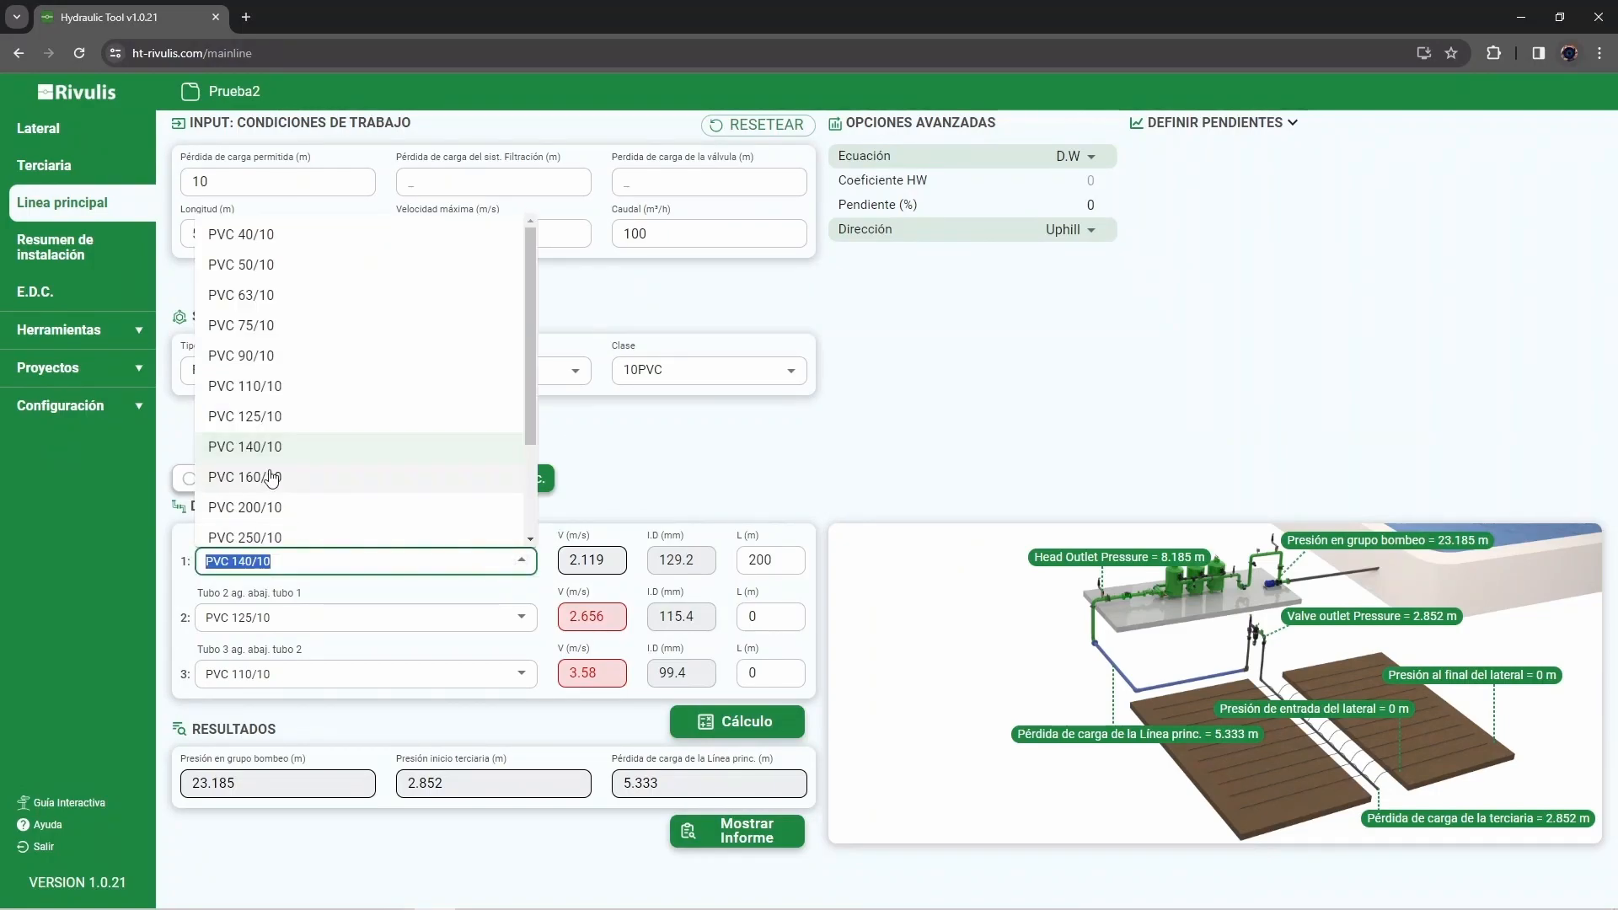
{"action": "left_click", "coordinate": [282, 456]}
{"action": "left_click", "coordinate": [494, 564]}
{"action": "left_click", "coordinate": [273, 477]}
{"action": "left_click", "coordinate": [278, 561]}
{"action": "left_click", "coordinate": [271, 419]}
{"action": "left_click", "coordinate": [362, 558]}
{"action": "left_click", "coordinate": [272, 446]}
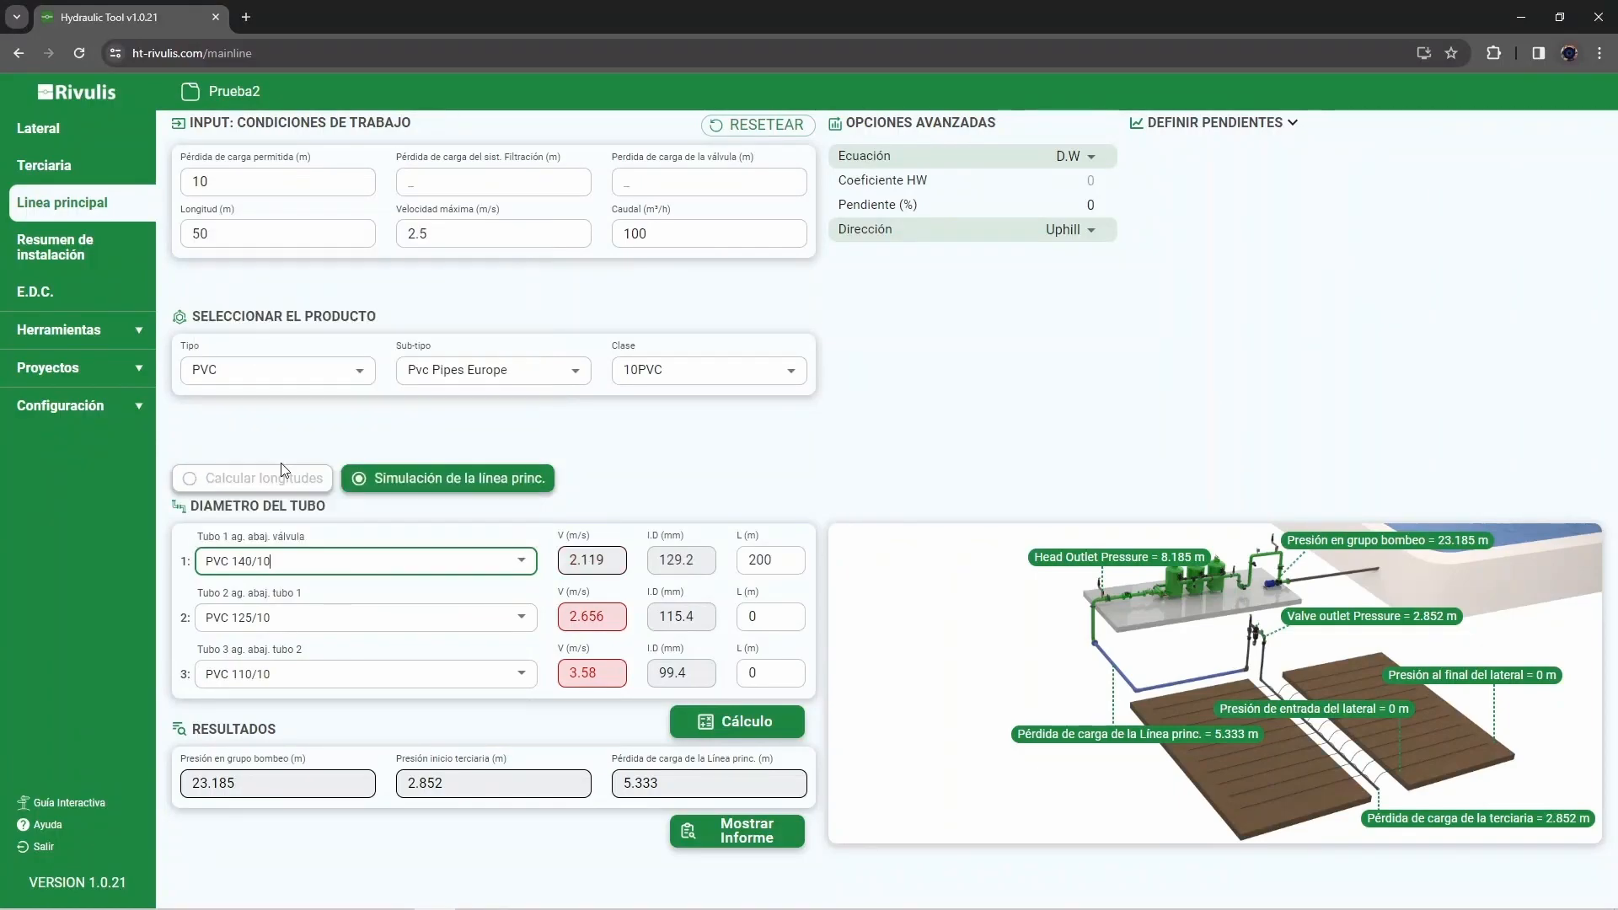
{"action": "left_click", "coordinate": [711, 471]}
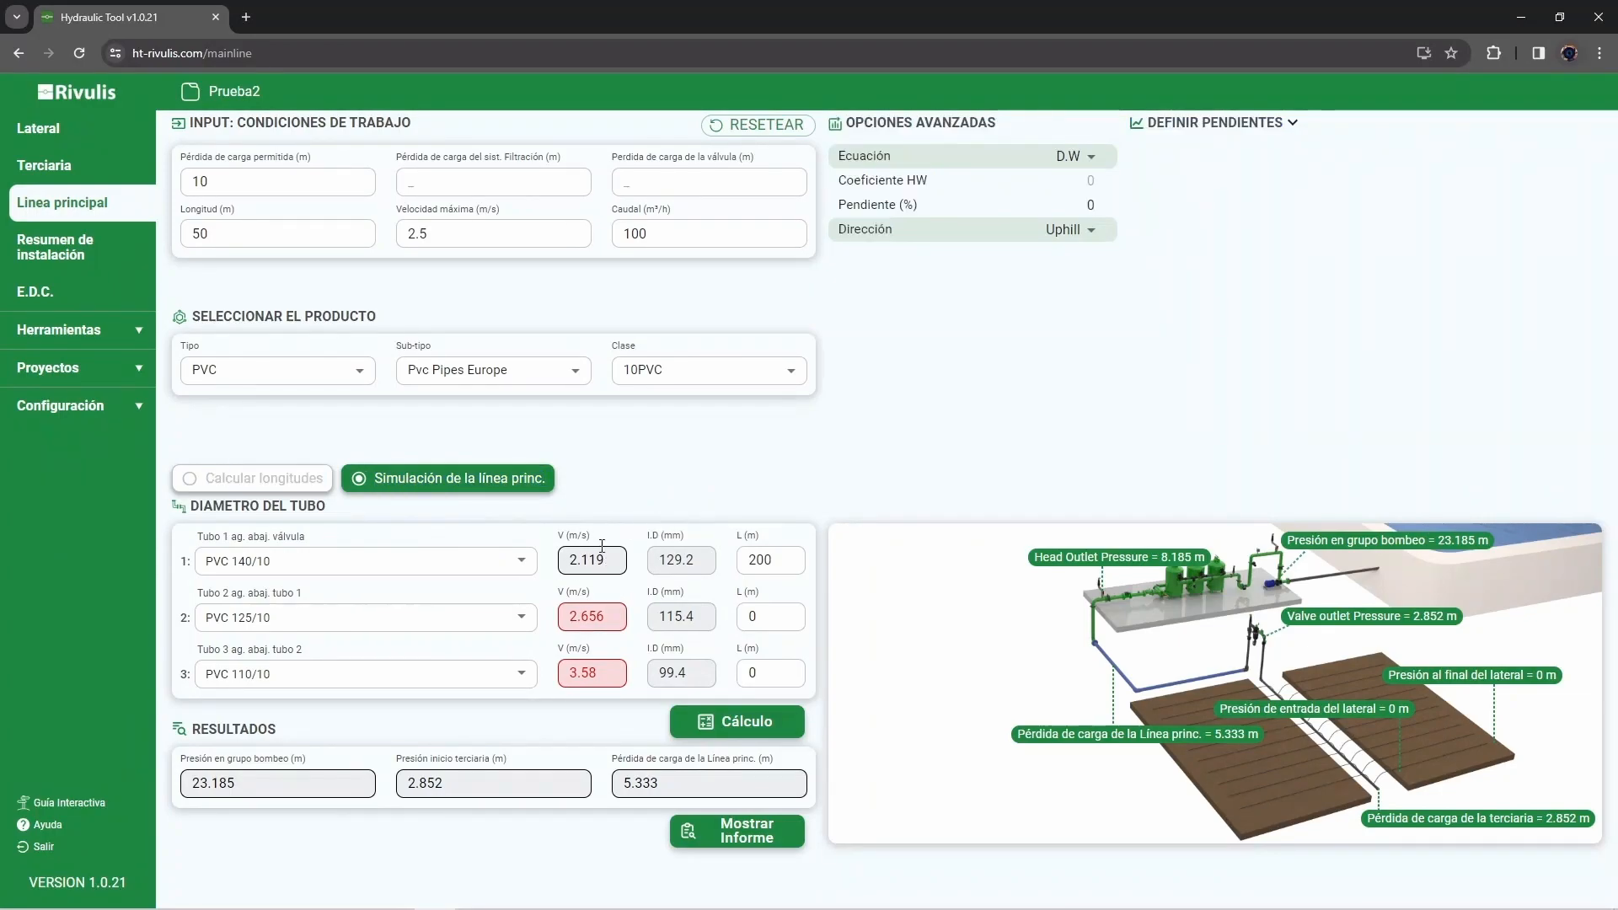
- Set pipe 1's length to 50 m and calculate the main line simulation
{"action": "double_click", "coordinate": [770, 564]}
{"action": "type", "text": "50"}
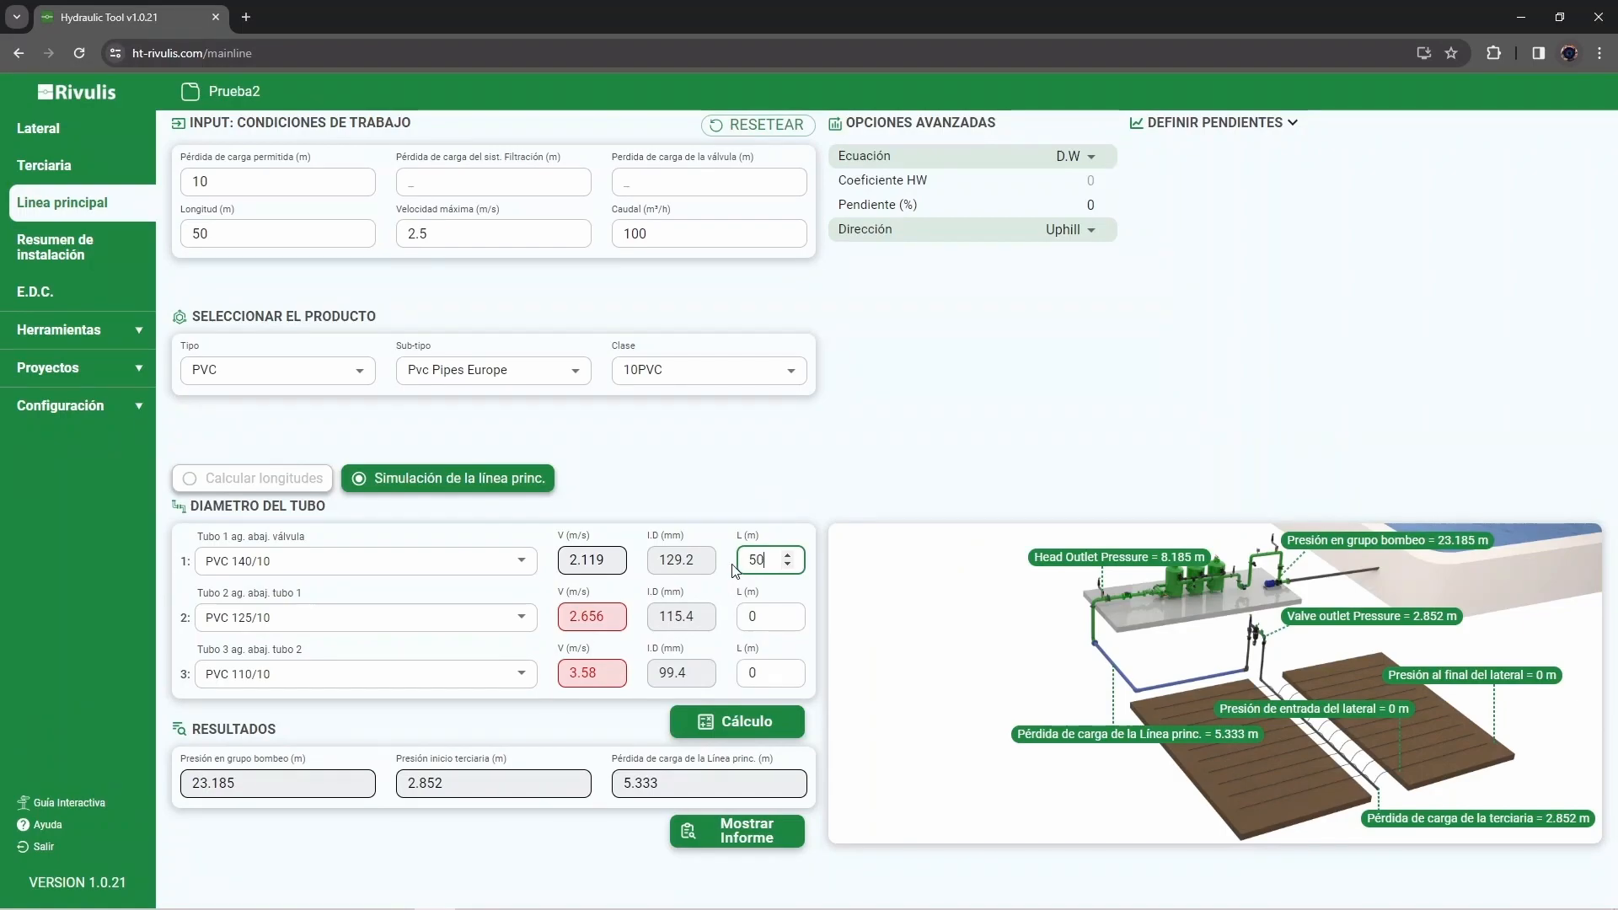
{"action": "left_click", "coordinate": [735, 722]}
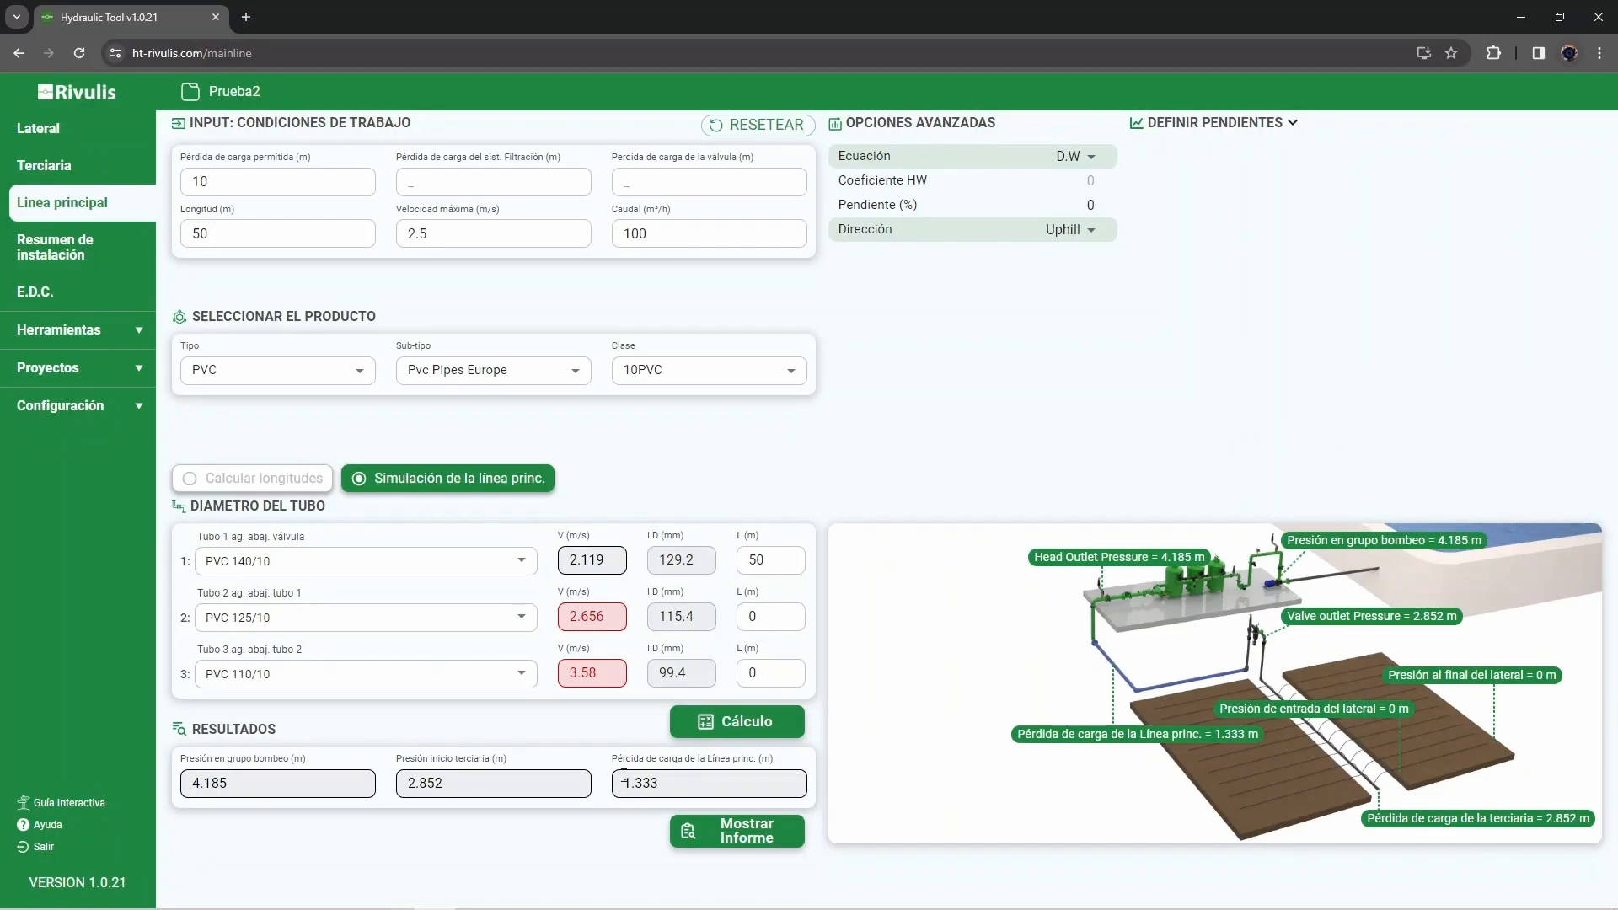
- Note the first section's head loss, 1.33, in the browser's address field without loading anything
{"action": "left_click", "coordinate": [300, 54]}
{"action": "type", "text": "1"}
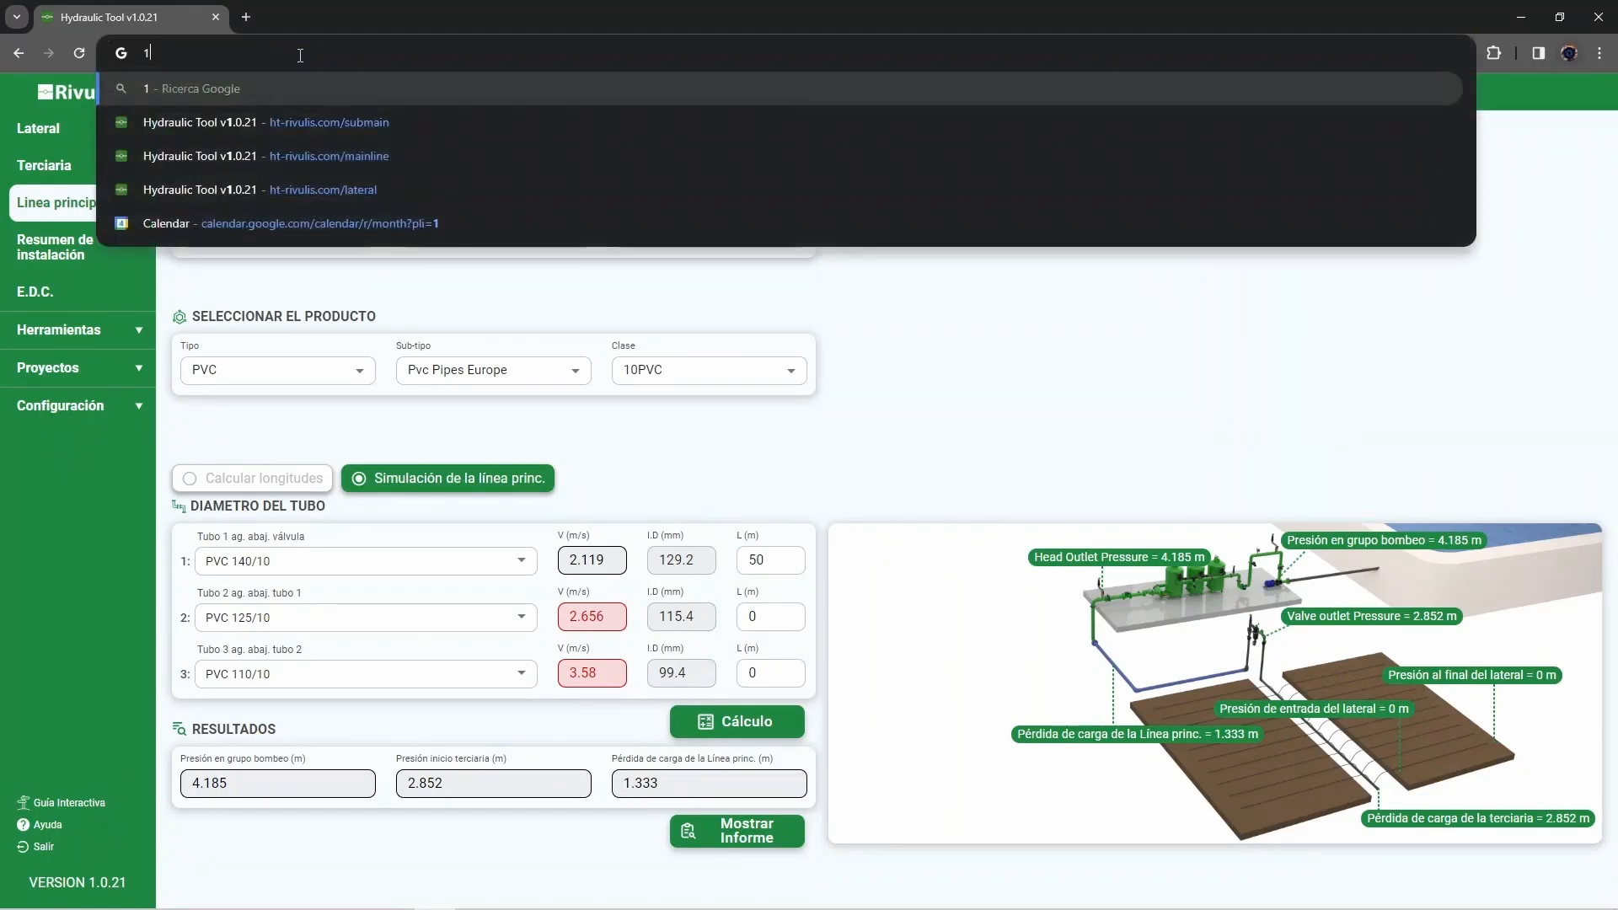
{"action": "type", "text": ".33"}
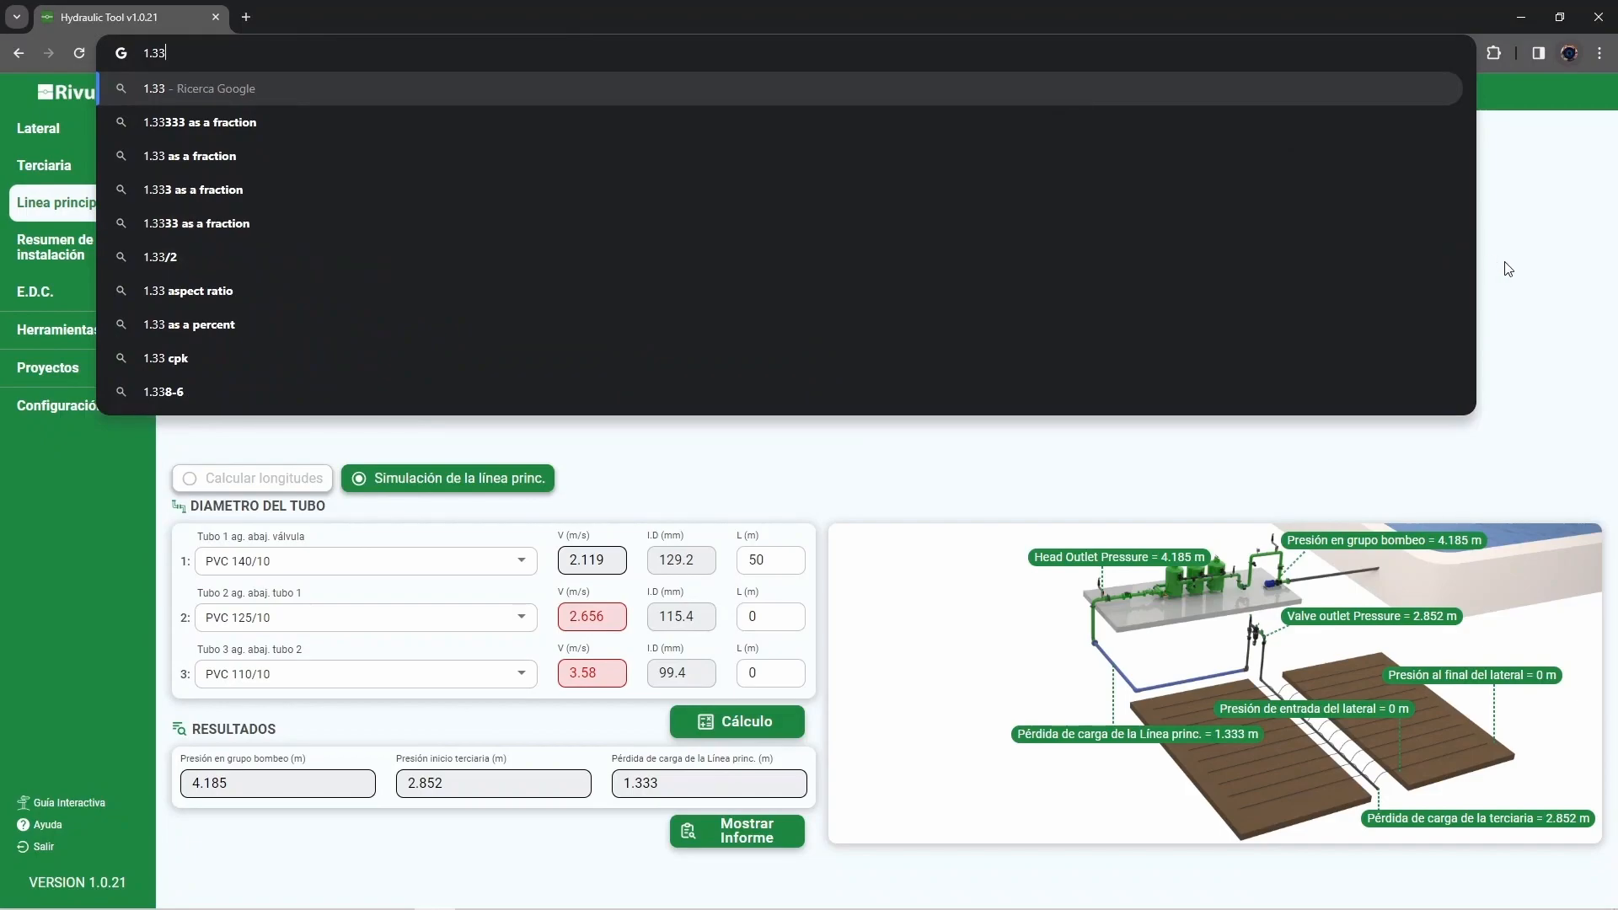
{"action": "left_click", "coordinate": [1507, 269]}
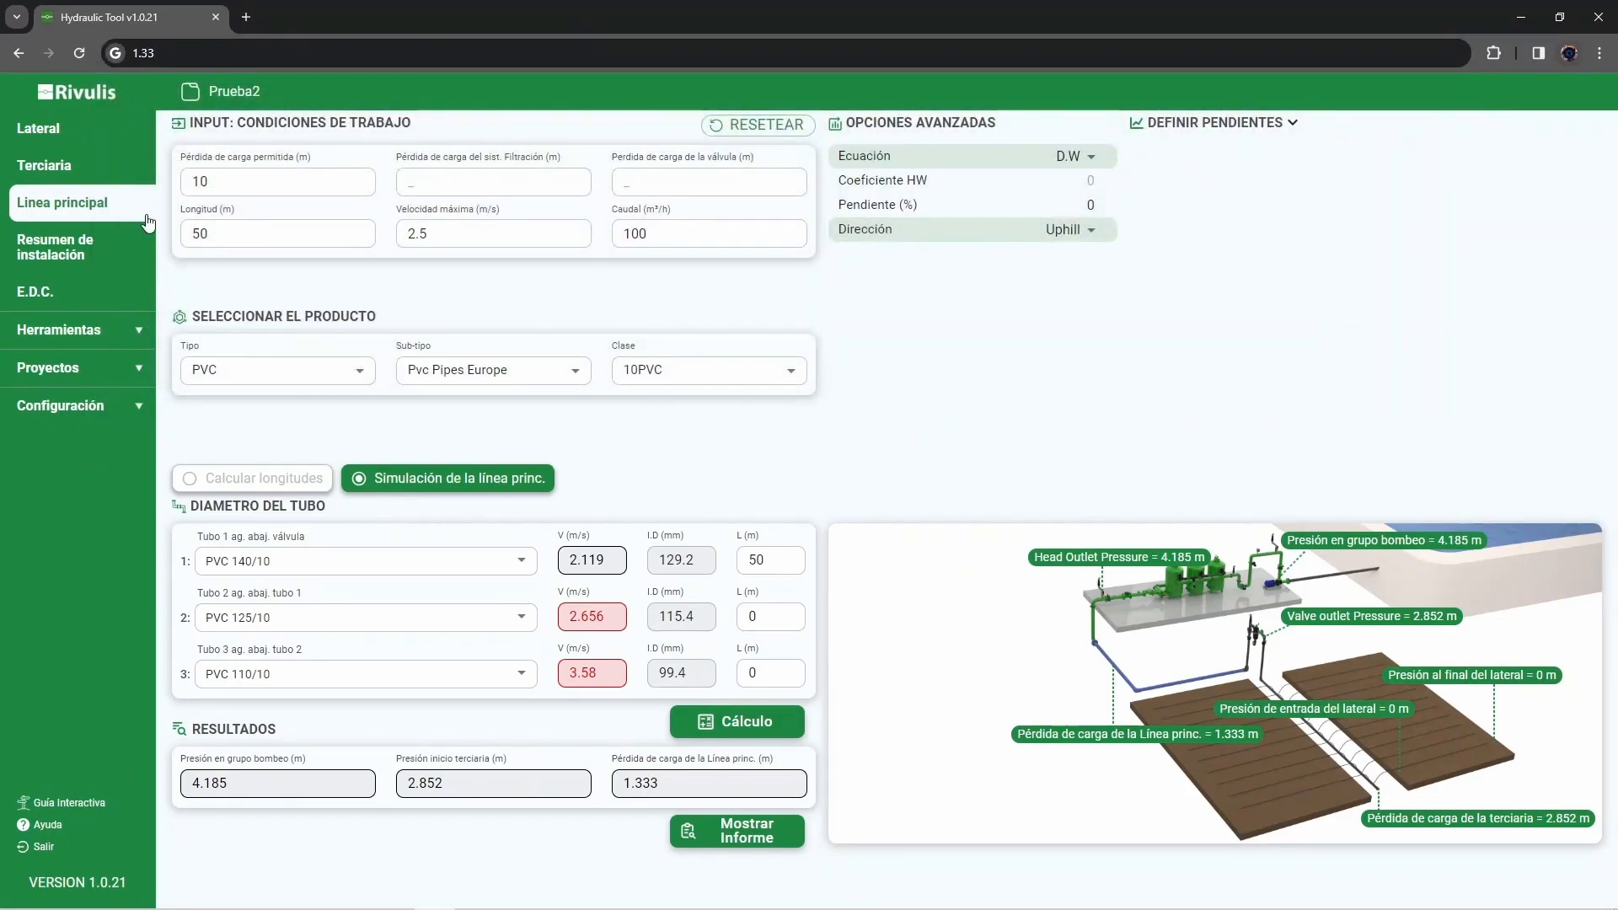
- Set the main line's flow rate to 50 m³/h
{"action": "double_click", "coordinate": [665, 234]}
{"action": "type", "text": "50"}
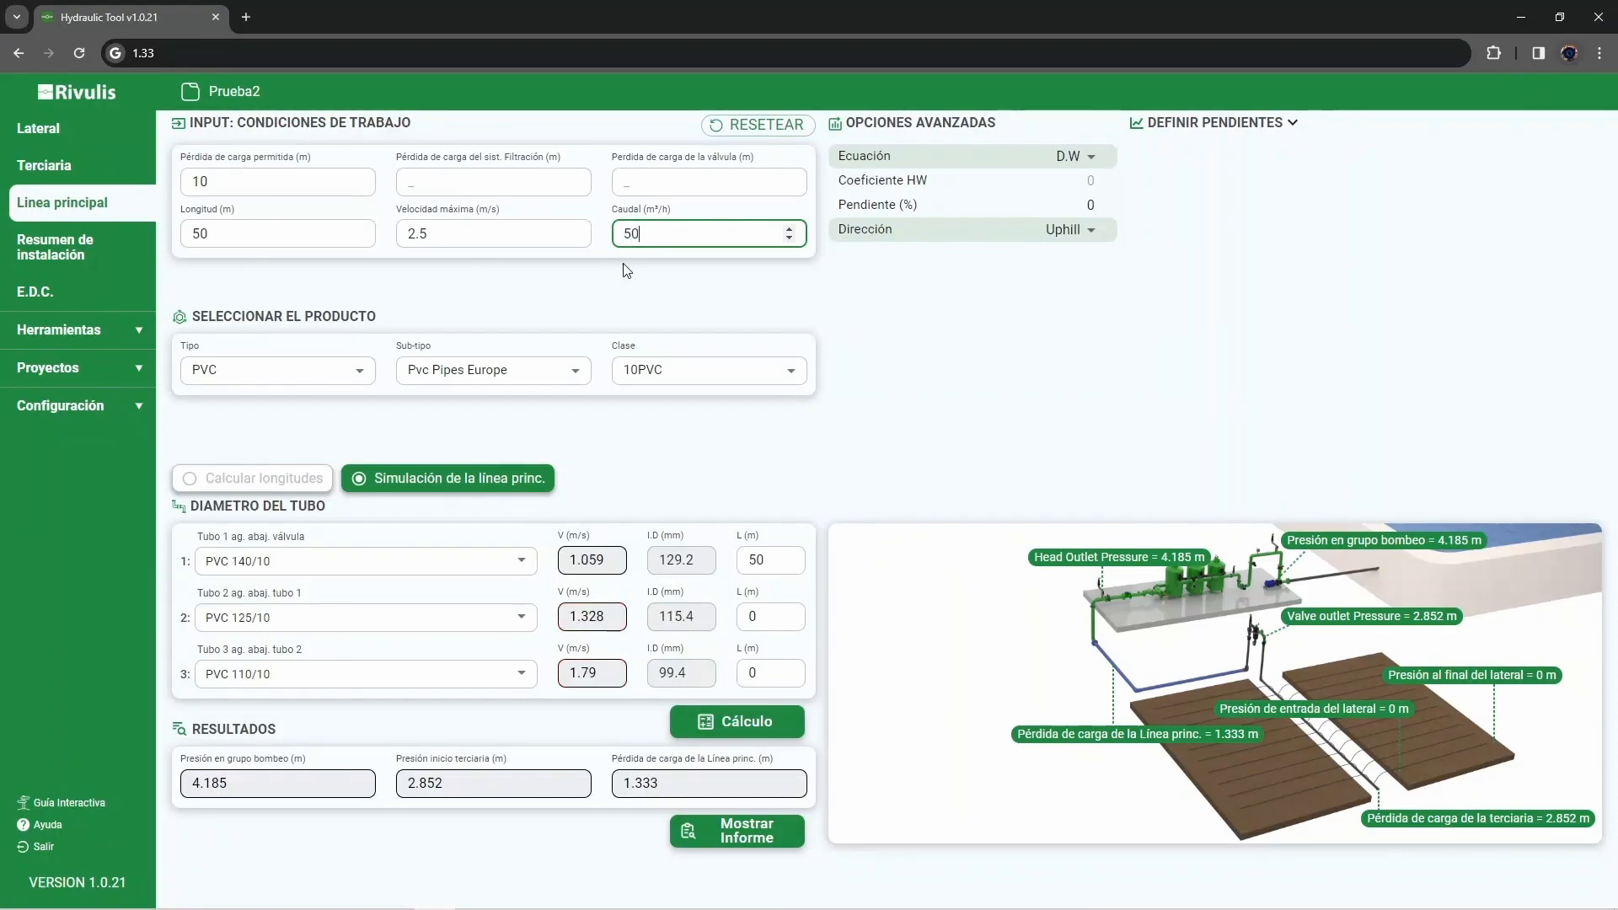
{"action": "left_click", "coordinate": [640, 286]}
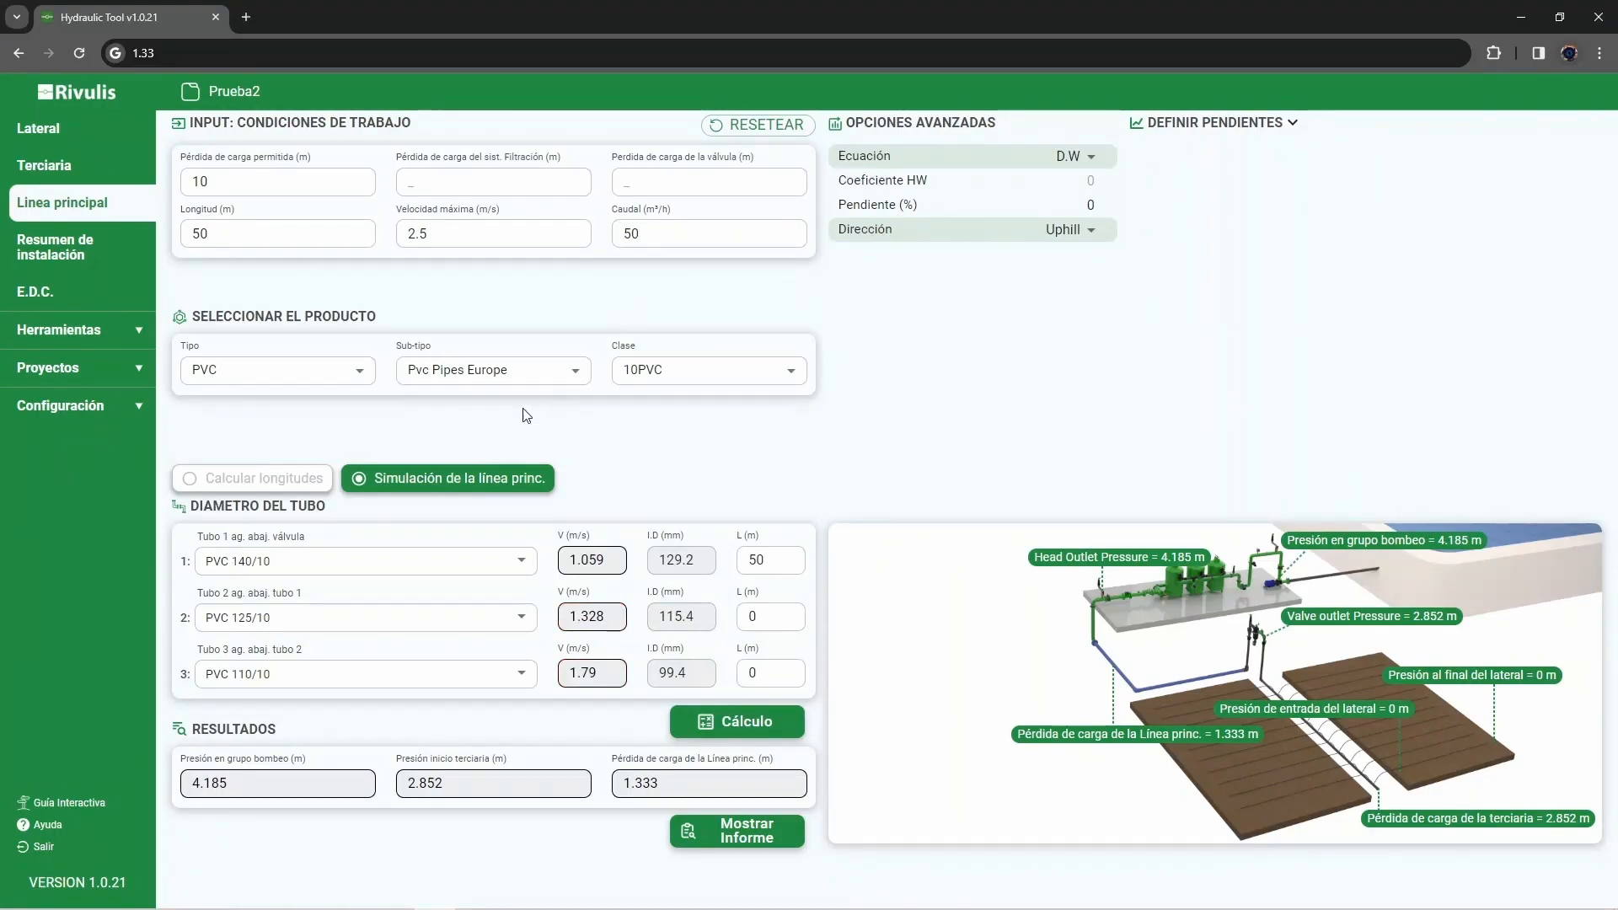
- Try PVC 90/10 for pipe 3, and return it to PVC 110/10
{"action": "left_click", "coordinate": [488, 562]}
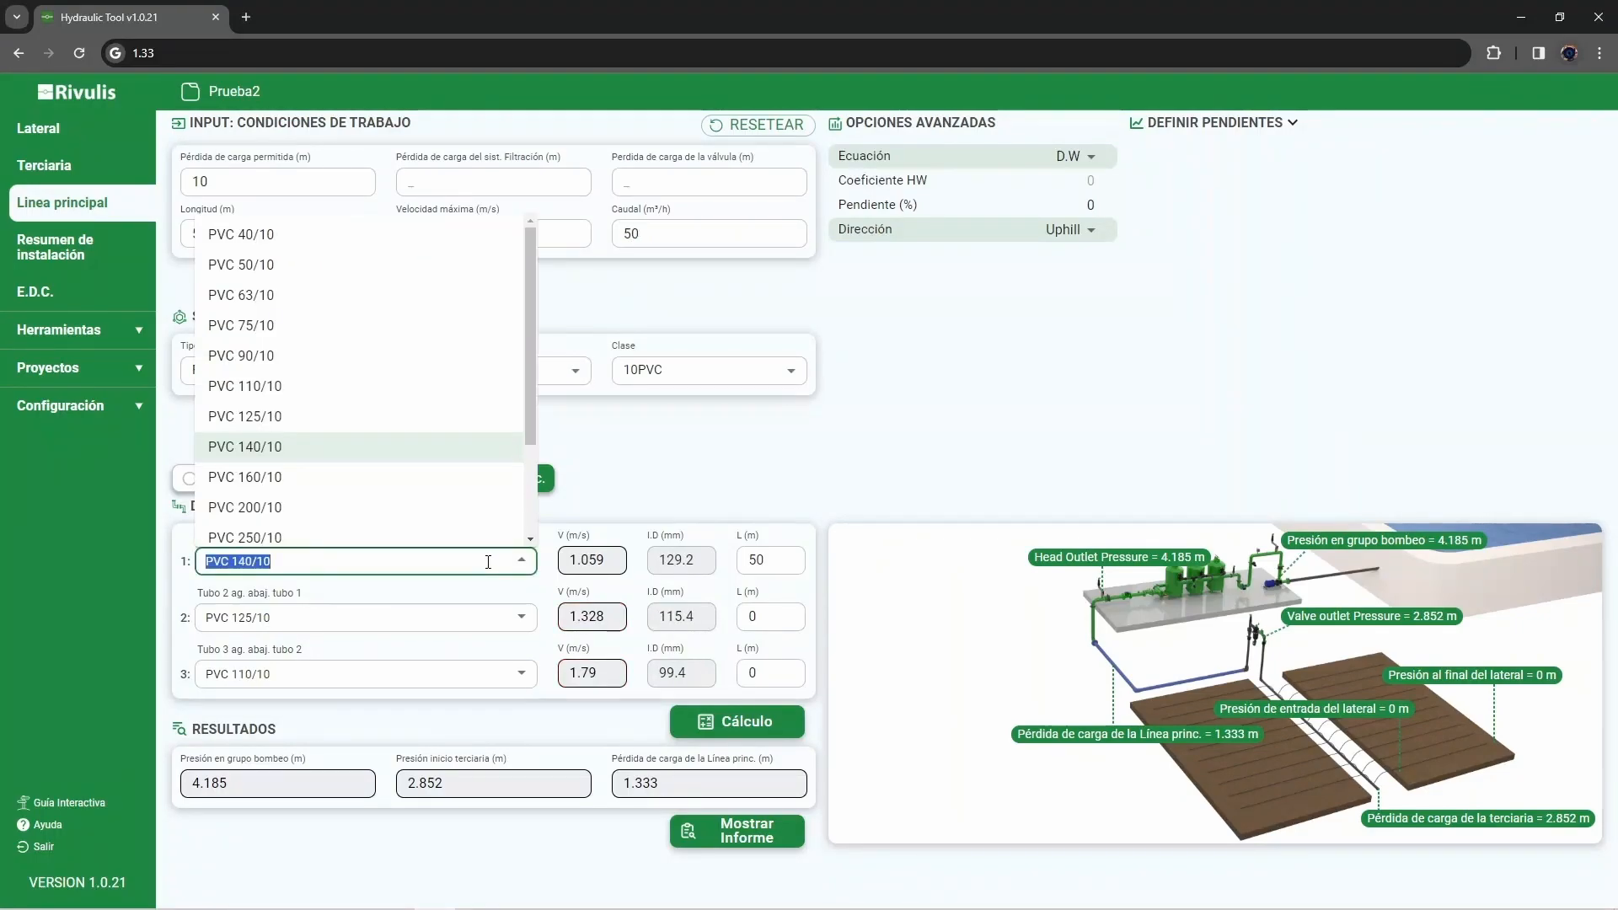
{"action": "left_click", "coordinate": [447, 618]}
{"action": "left_click", "coordinate": [618, 516]}
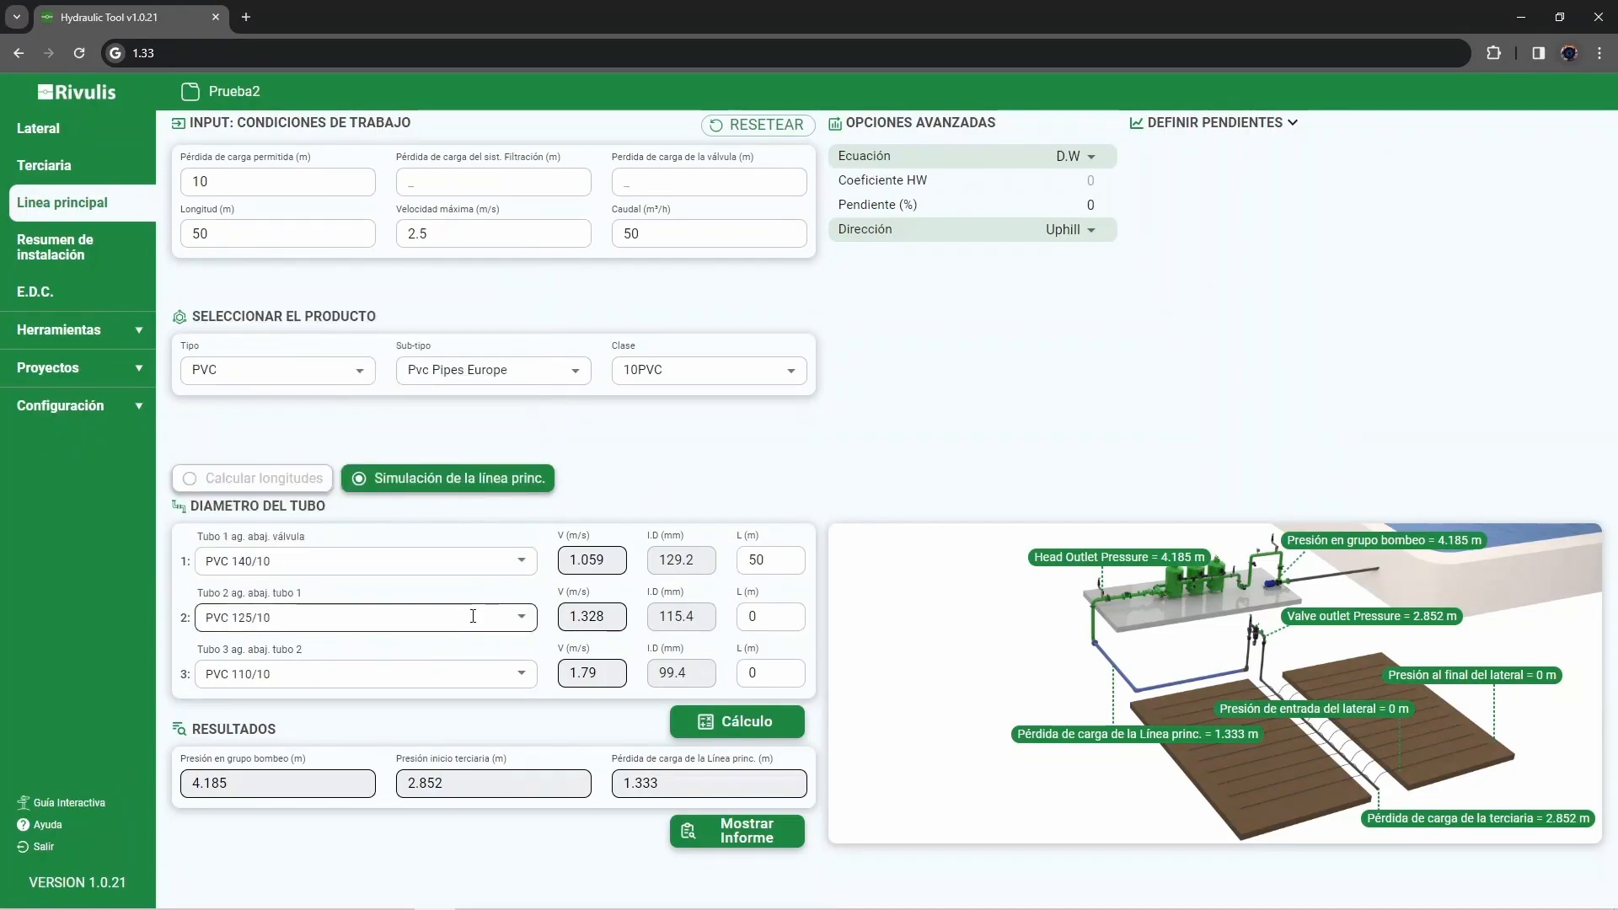
{"action": "left_click", "coordinate": [452, 674]}
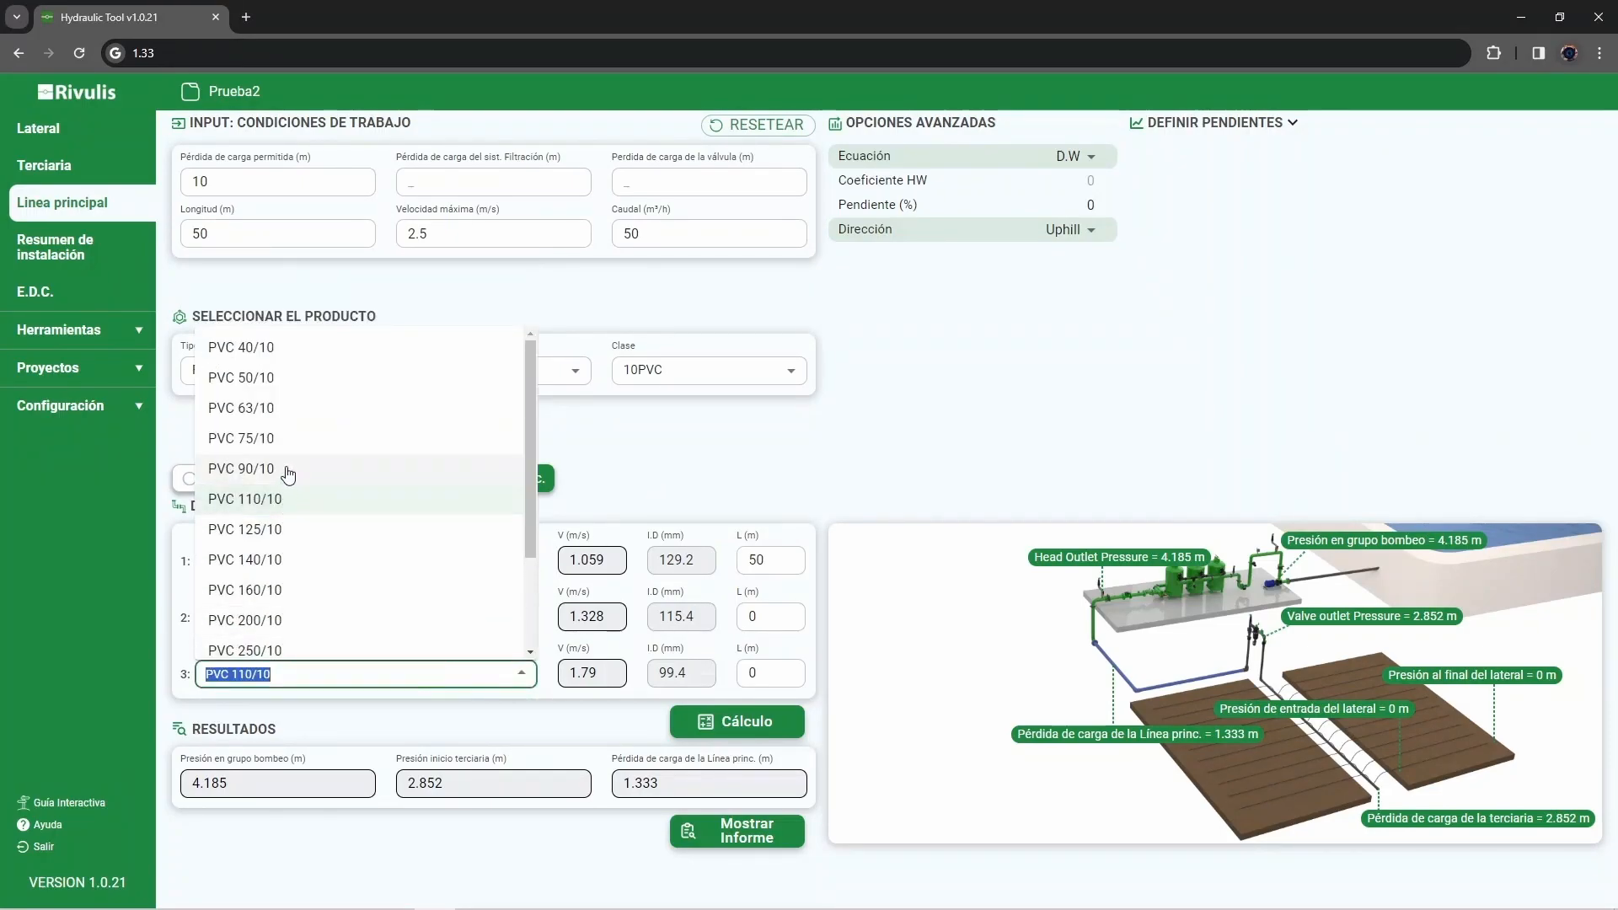
{"action": "left_click", "coordinate": [287, 470]}
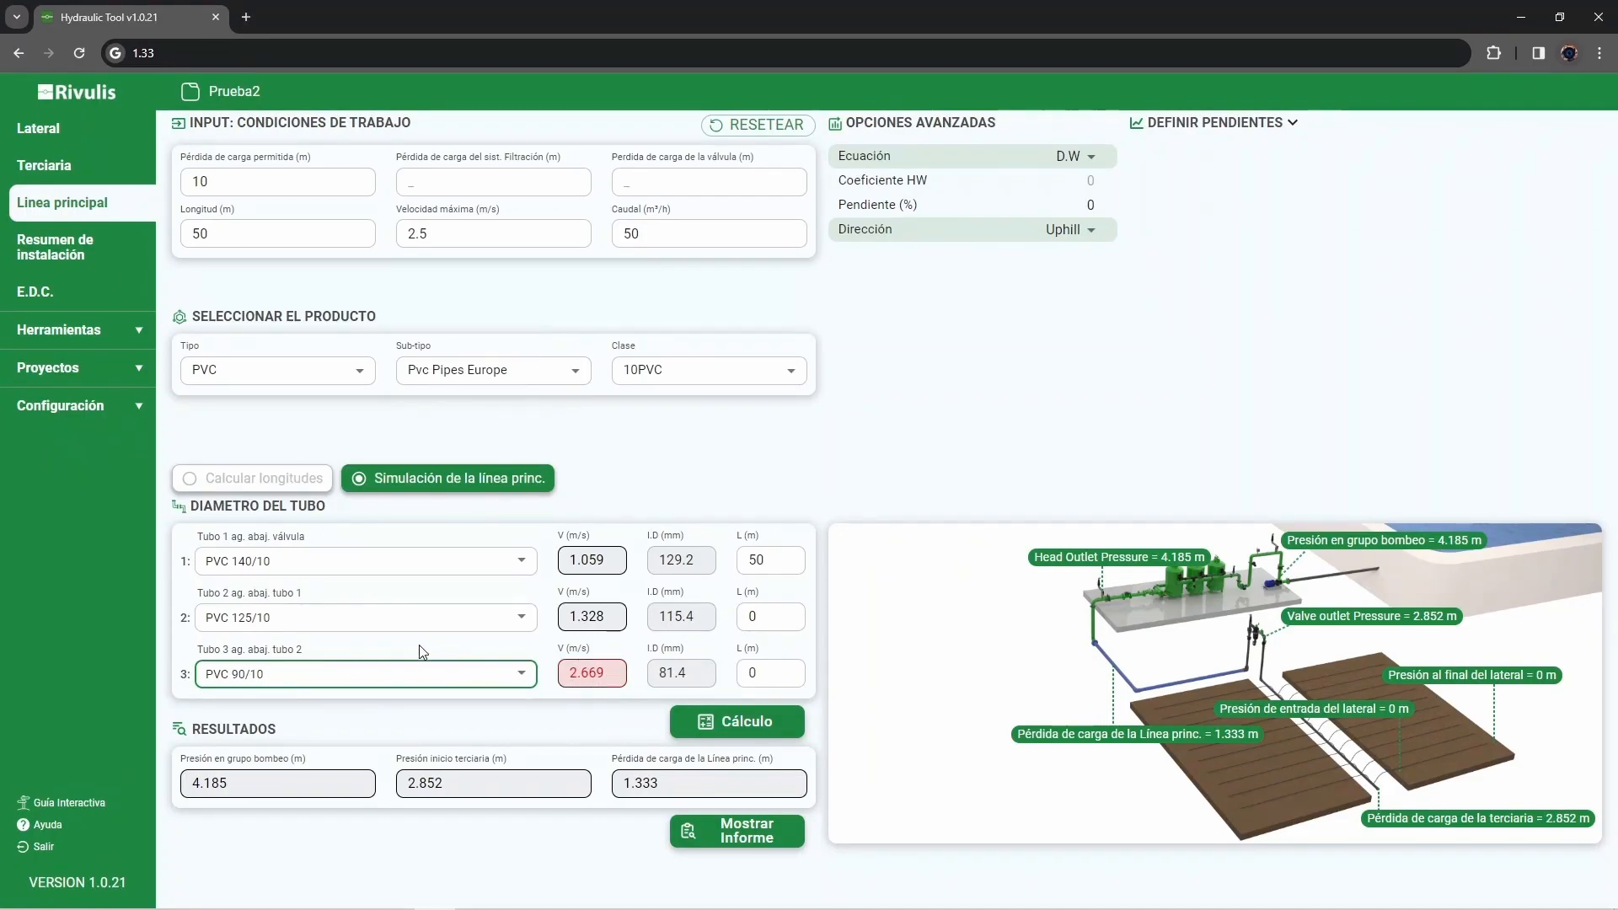
{"action": "left_click", "coordinate": [383, 667]}
{"action": "left_click", "coordinate": [257, 502]}
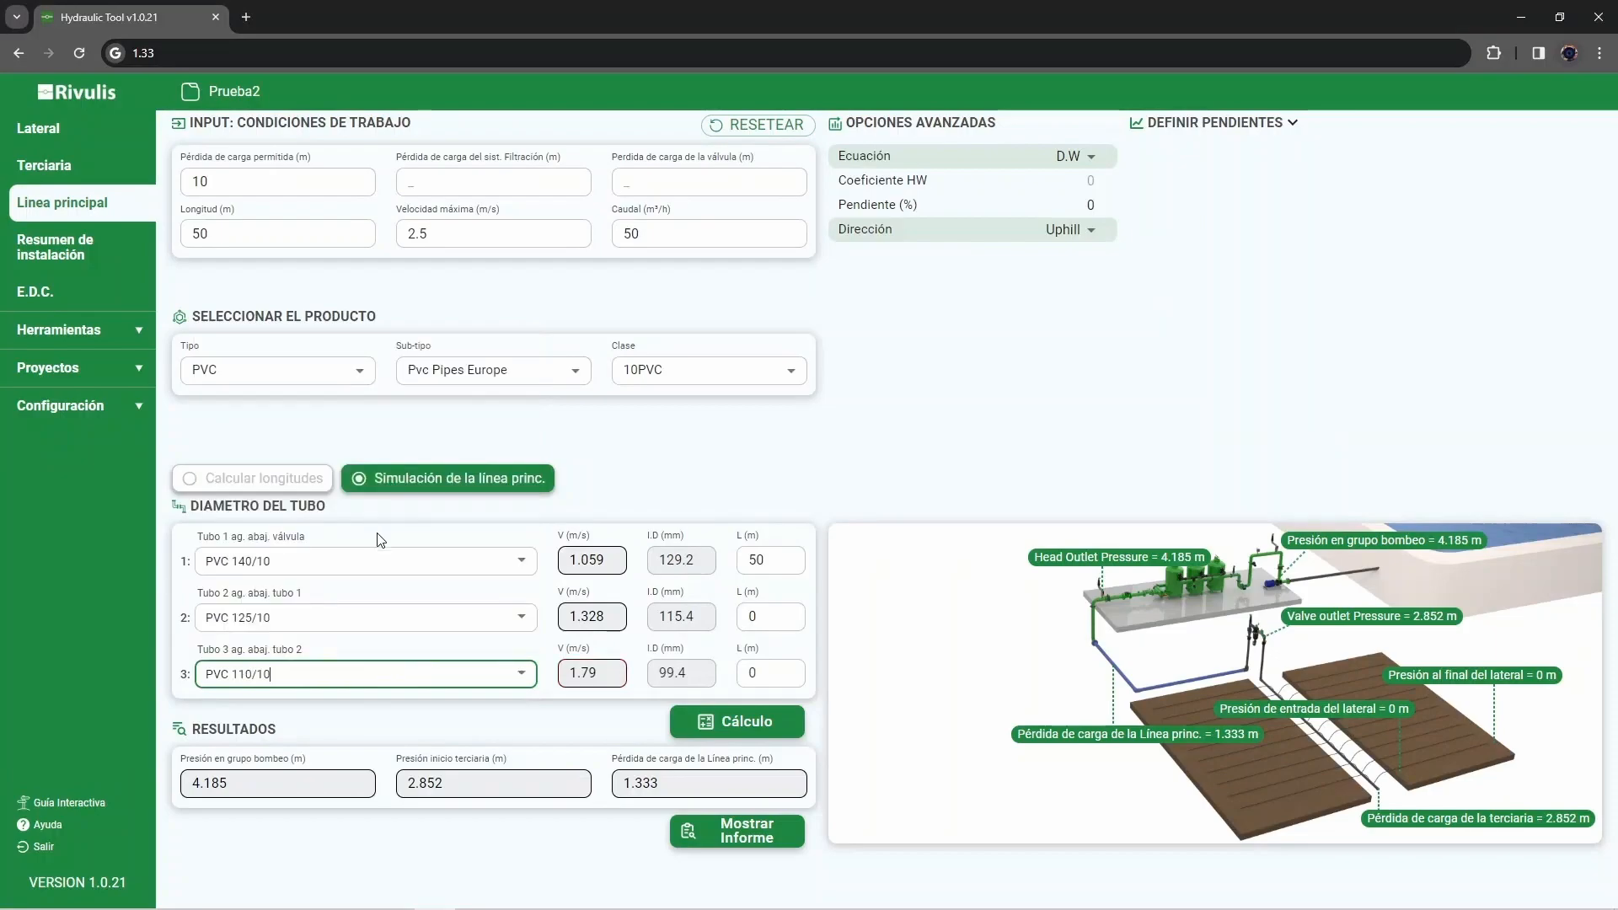
- Set pipe 1's length to 0 m and pipe 3's length to 50 m, and calculate the simulation
{"action": "double_click", "coordinate": [755, 560]}
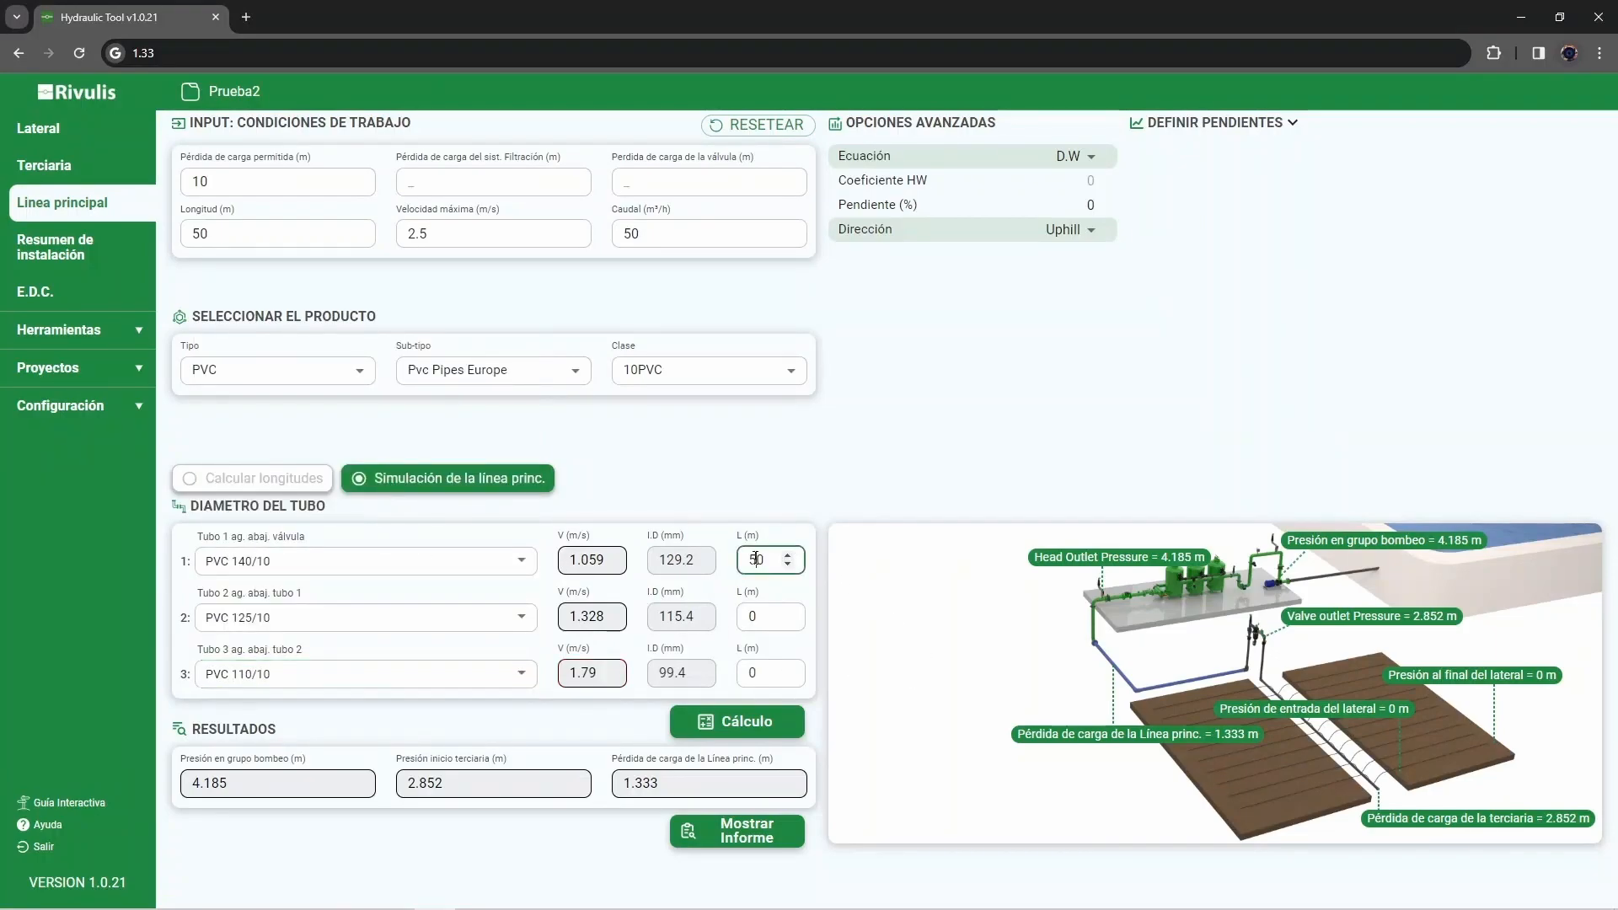
{"action": "type", "text": "0"}
{"action": "double_click", "coordinate": [754, 673]}
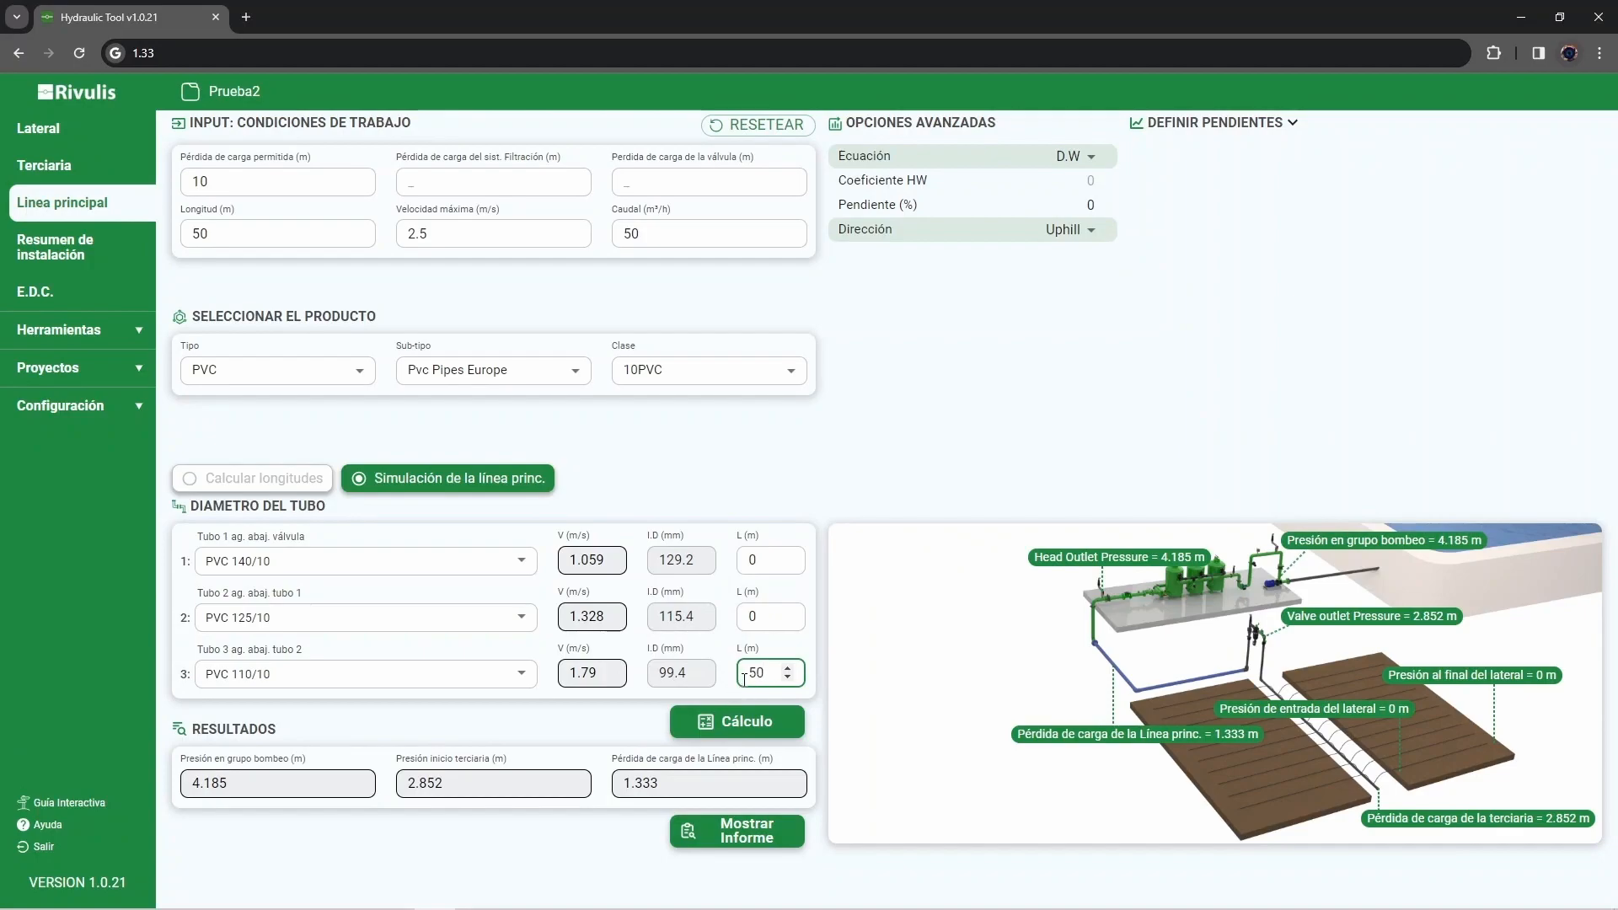
{"action": "type", "text": "50"}
{"action": "left_click", "coordinate": [739, 722]}
- Add the second section's head loss to the noted value in the address field as 1.33+1.28=
{"action": "left_click", "coordinate": [234, 55]}
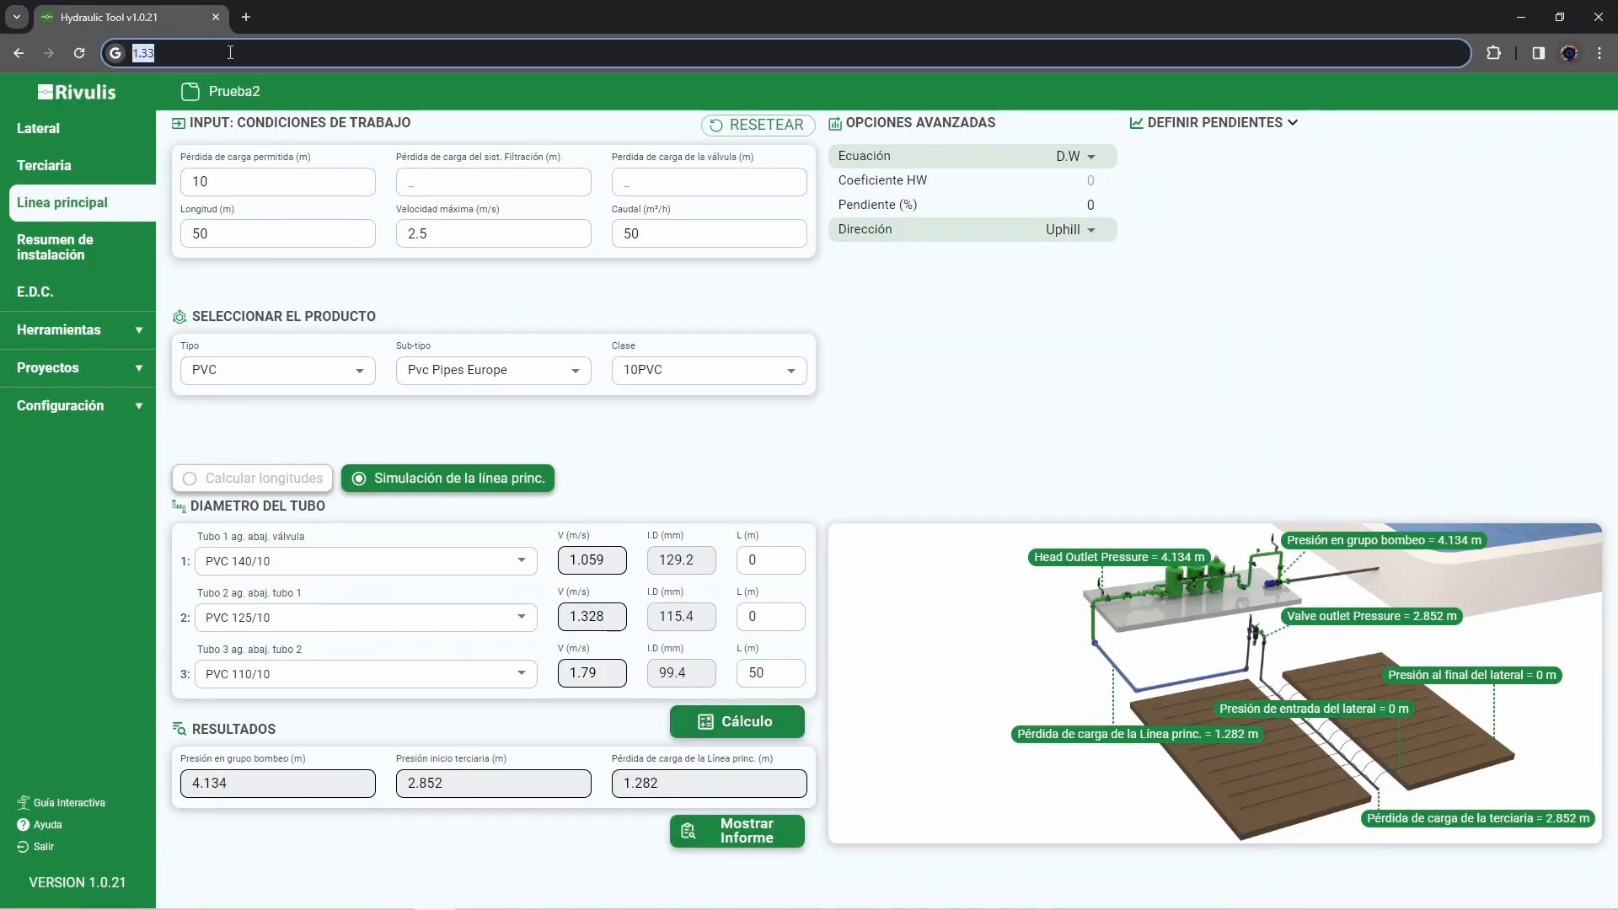
{"action": "left_click", "coordinate": [230, 52]}
{"action": "type", "text": "+1.2"}
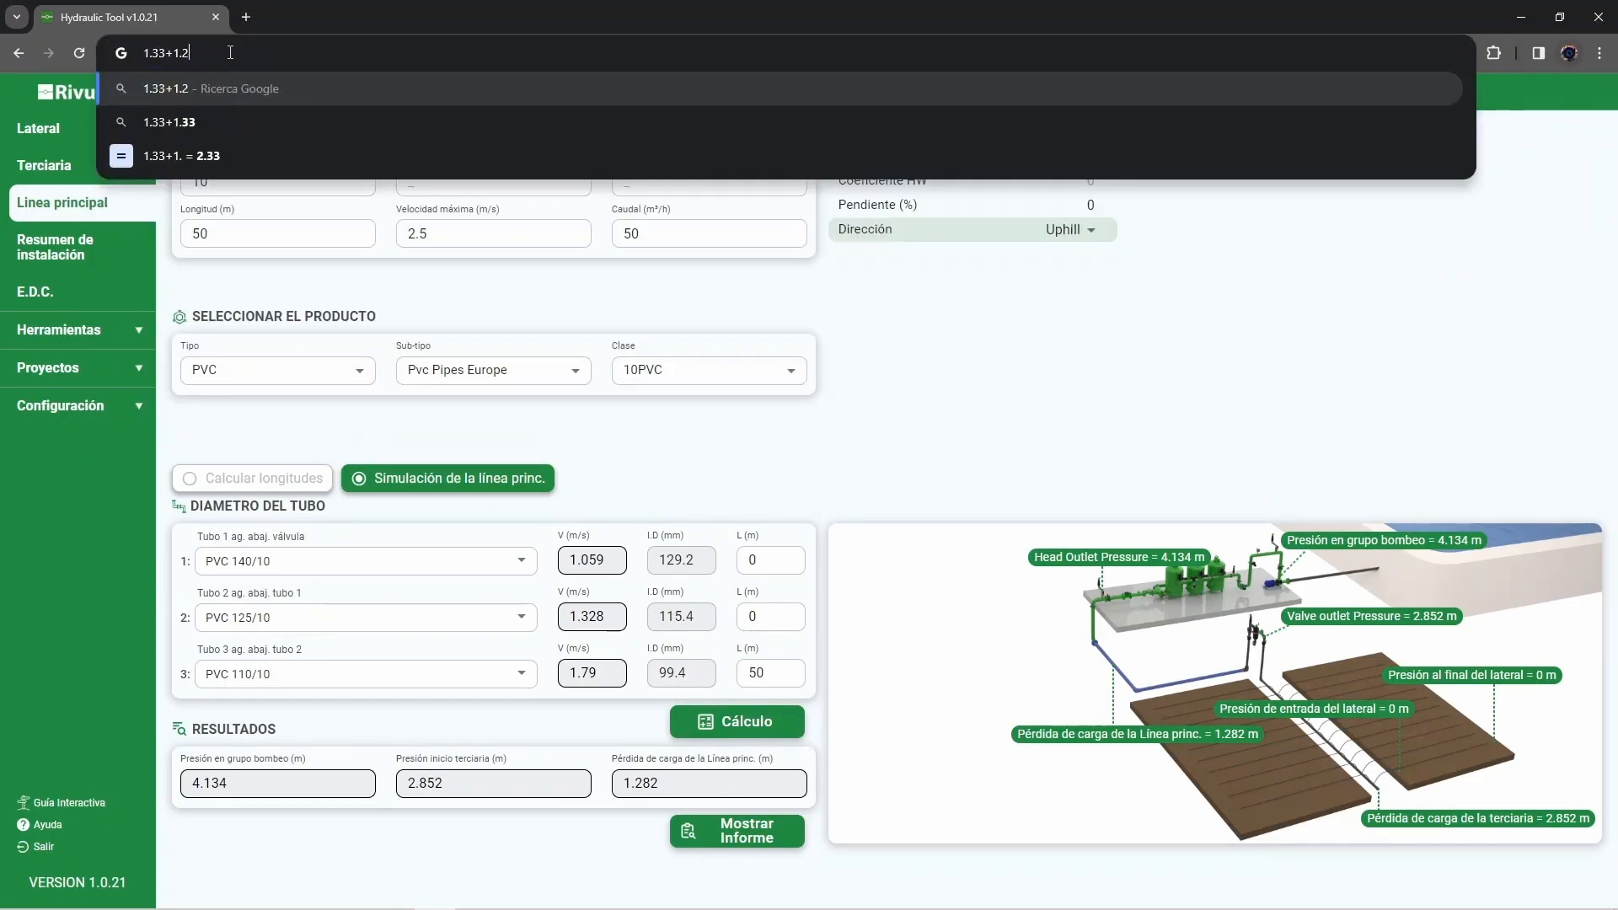
{"action": "type", "text": "8="}
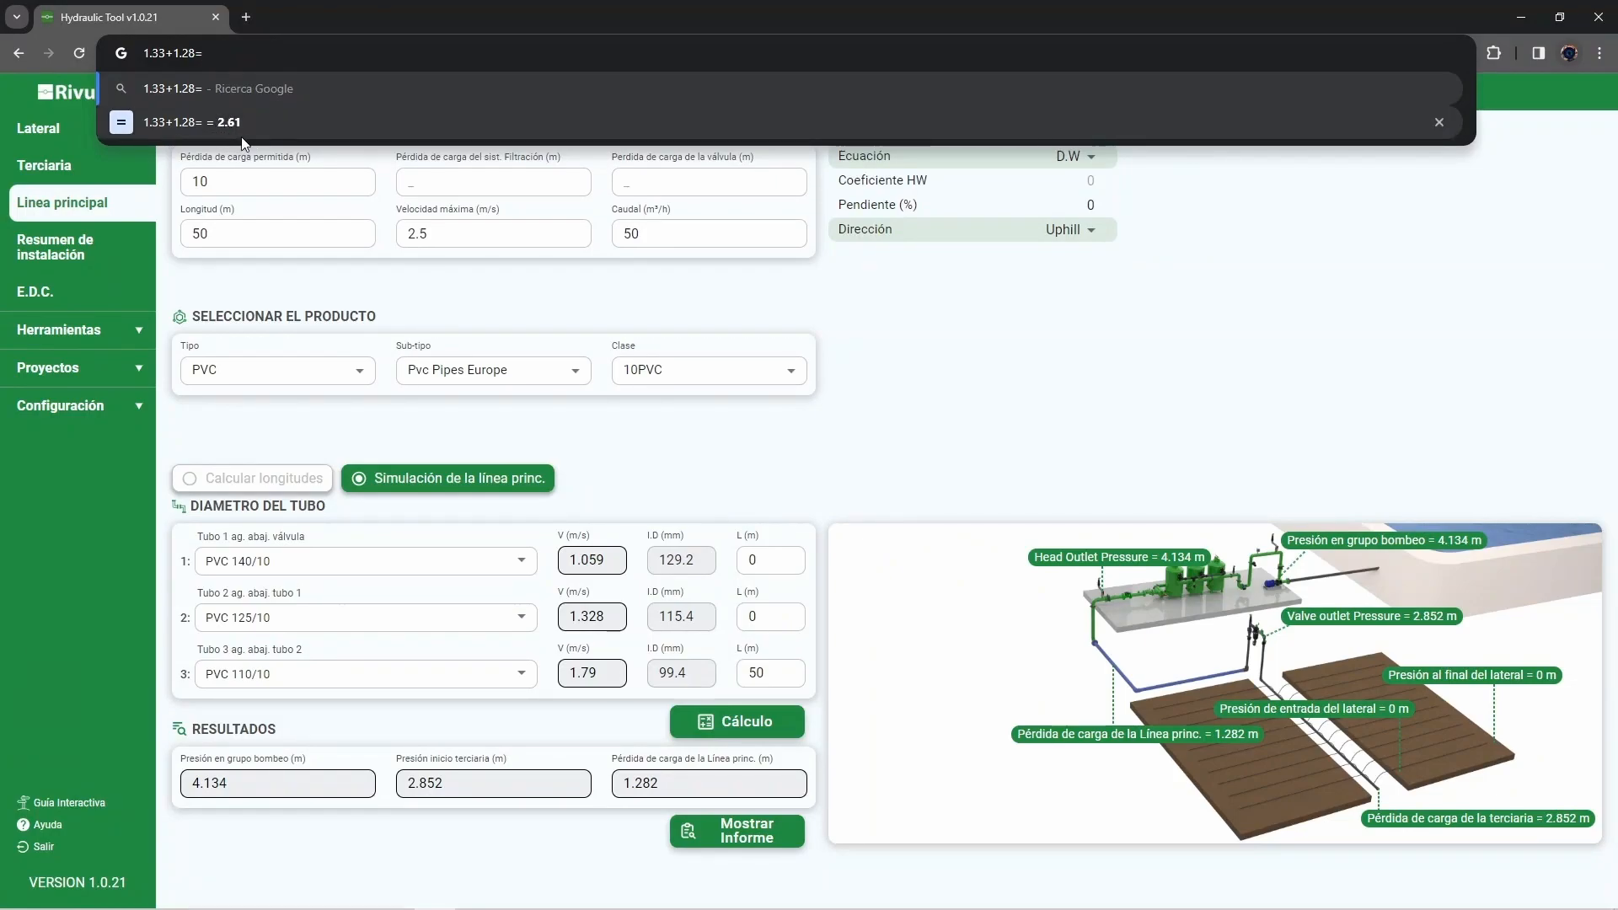
{"action": "left_click", "coordinate": [819, 334]}
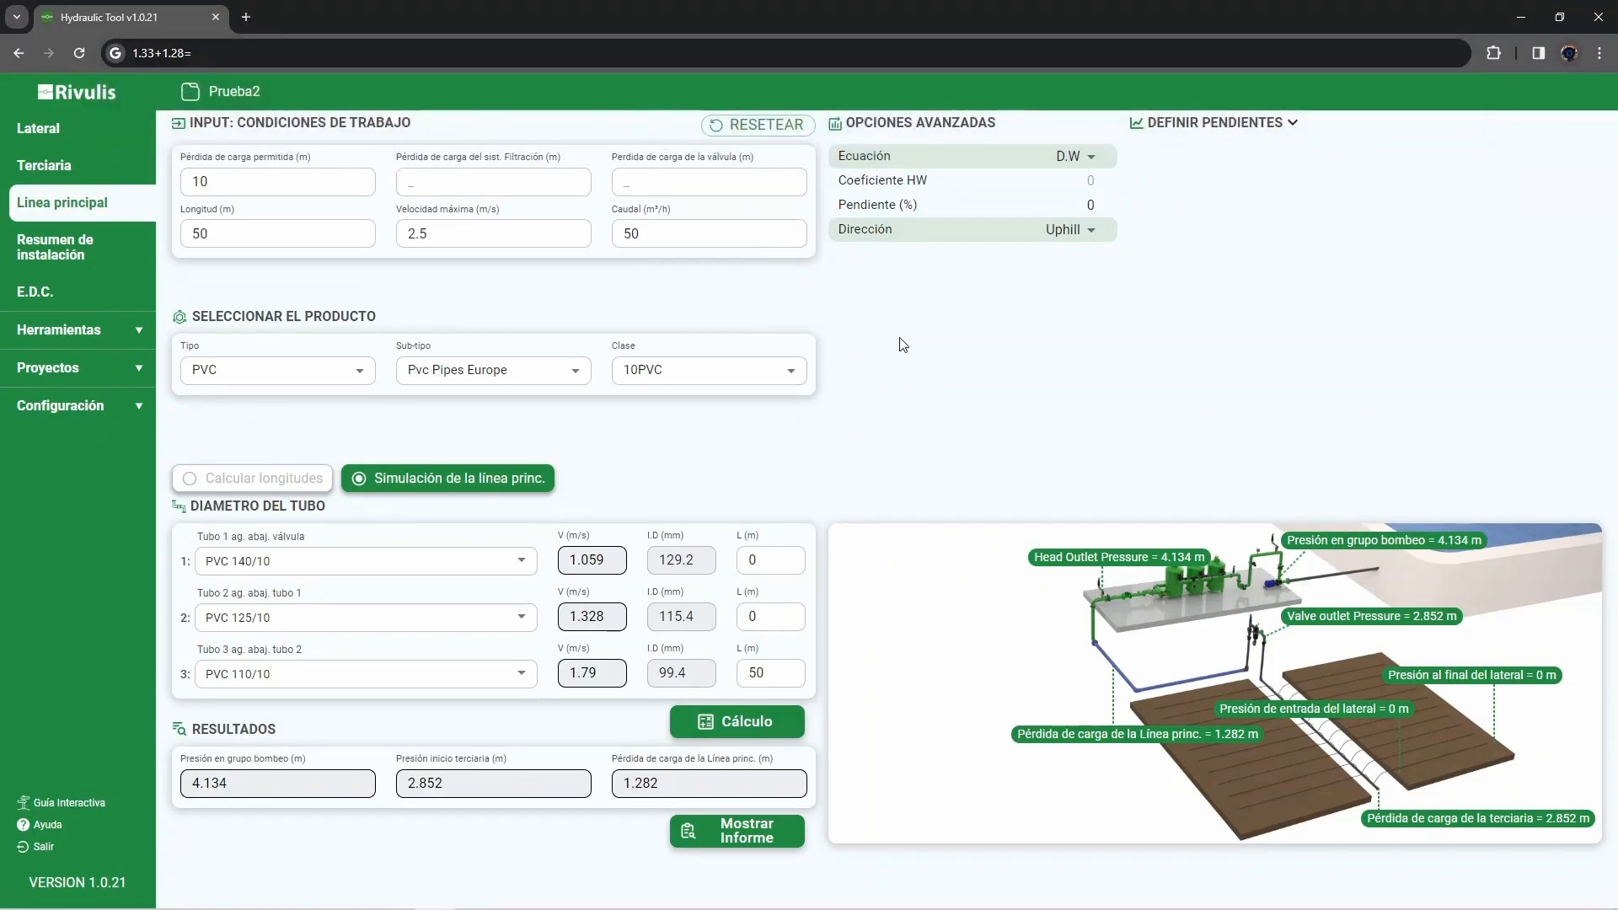